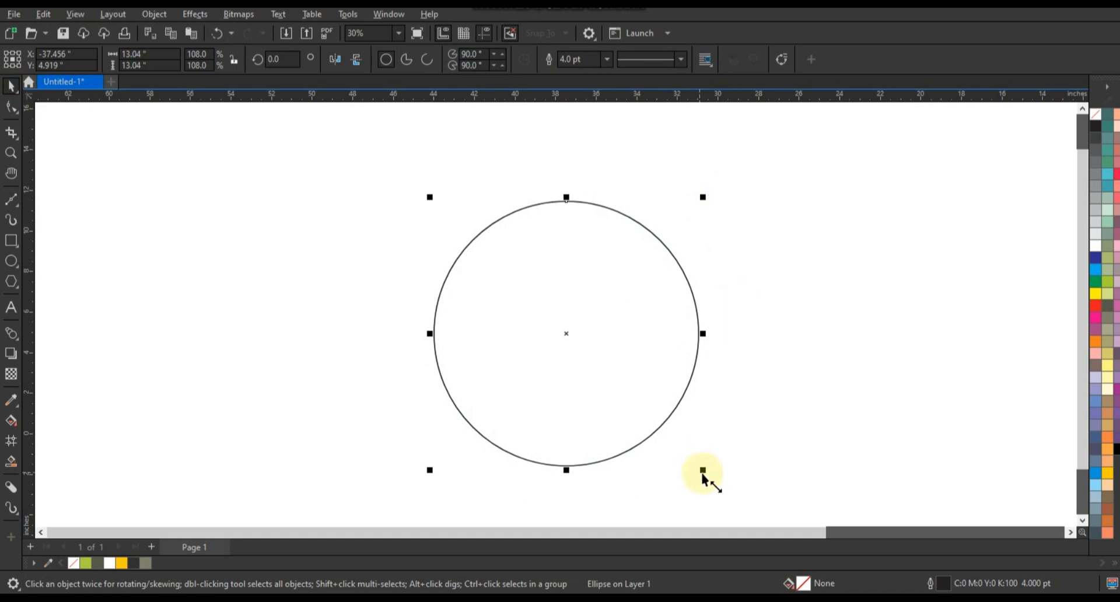
- Create a smaller copy of the circle, about 12.4 in across, offset toward the original's upper-left edge
{"action": "left_click_drag", "start_coordinate": [699, 471], "coordinate": [688, 463]}
{"action": "right_click", "coordinate": [687, 464]}
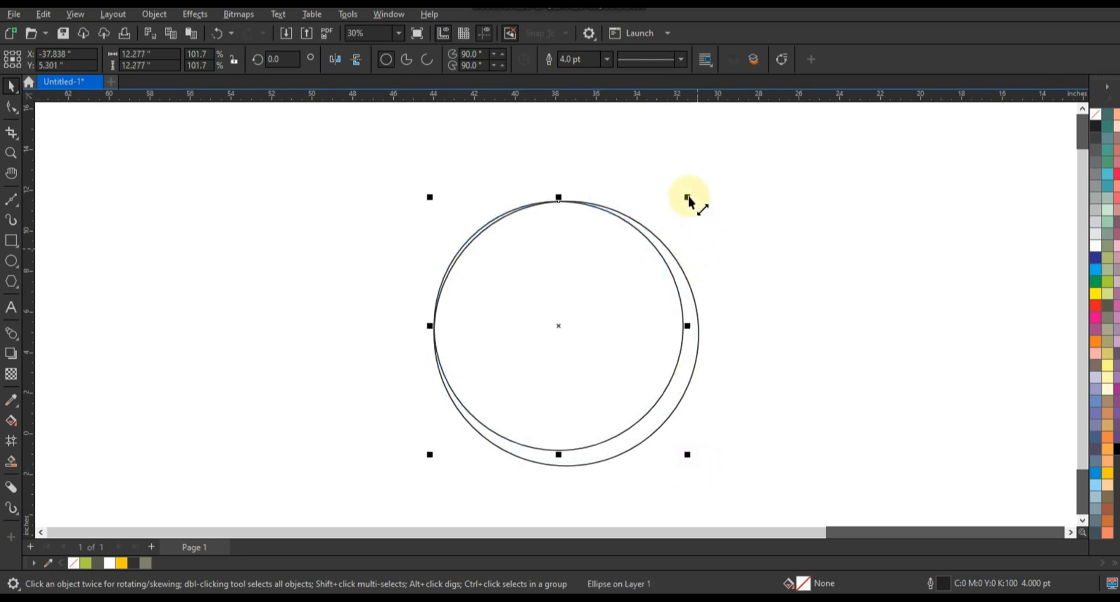
{"action": "left_click_drag", "start_coordinate": [691, 198], "coordinate": [689, 189]}
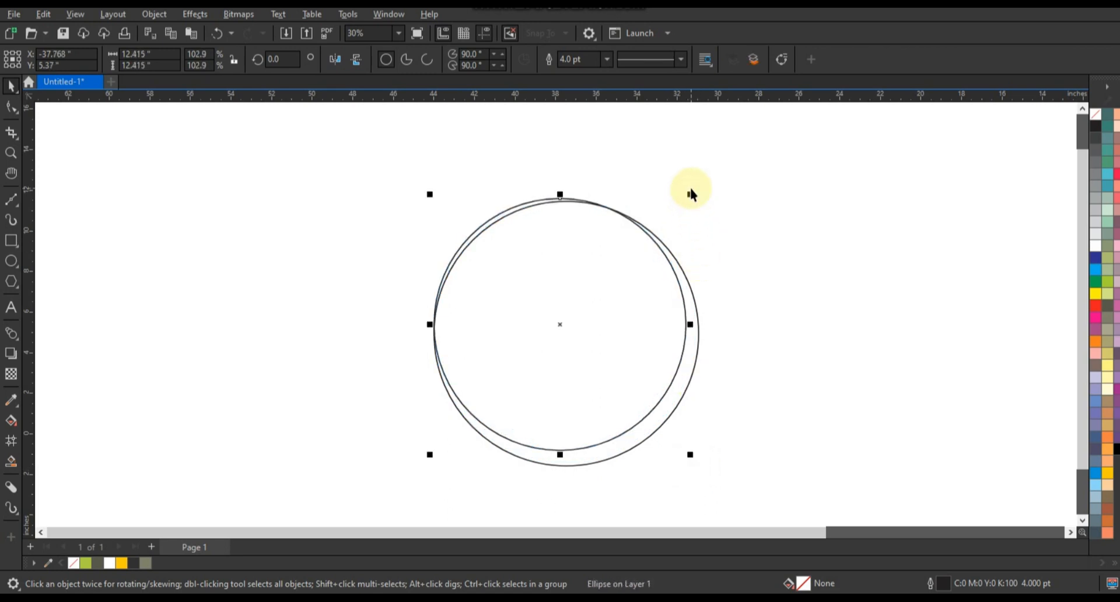
{"action": "left_click_drag", "start_coordinate": [433, 454], "coordinate": [430, 455]}
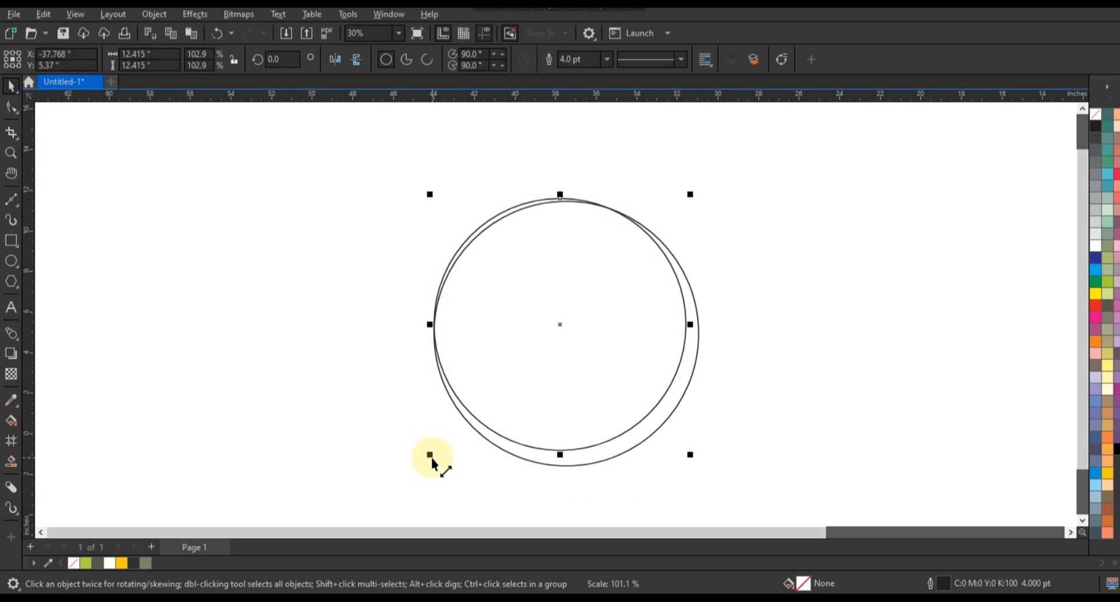
{"action": "left_click", "coordinate": [808, 371]}
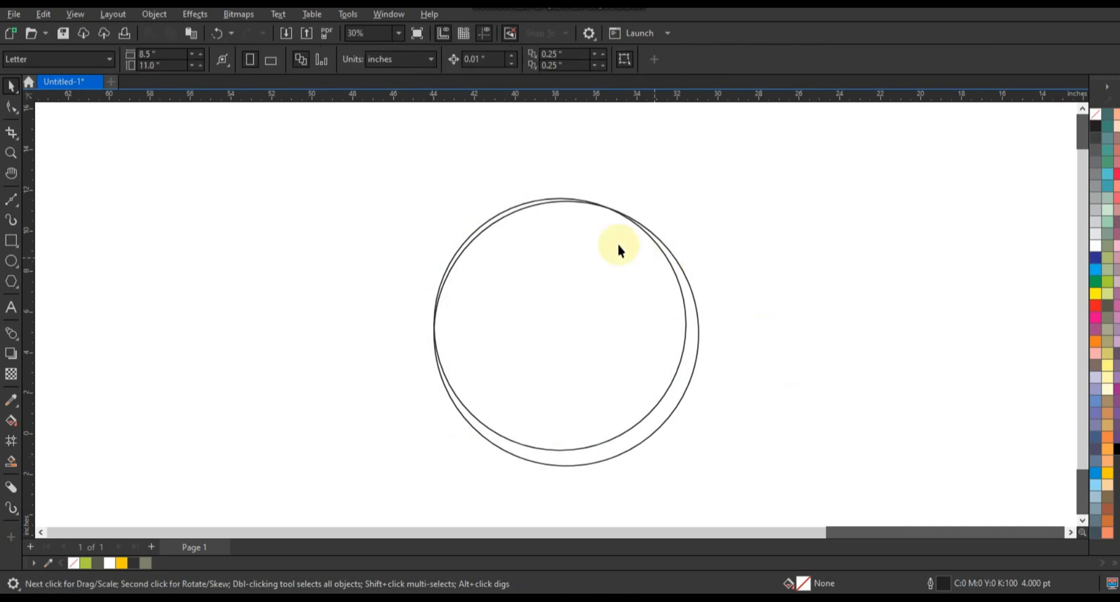
- Trim the larger circle with the smaller one and delete the smaller circle to leave a crescent
{"action": "left_click", "coordinate": [540, 201]}
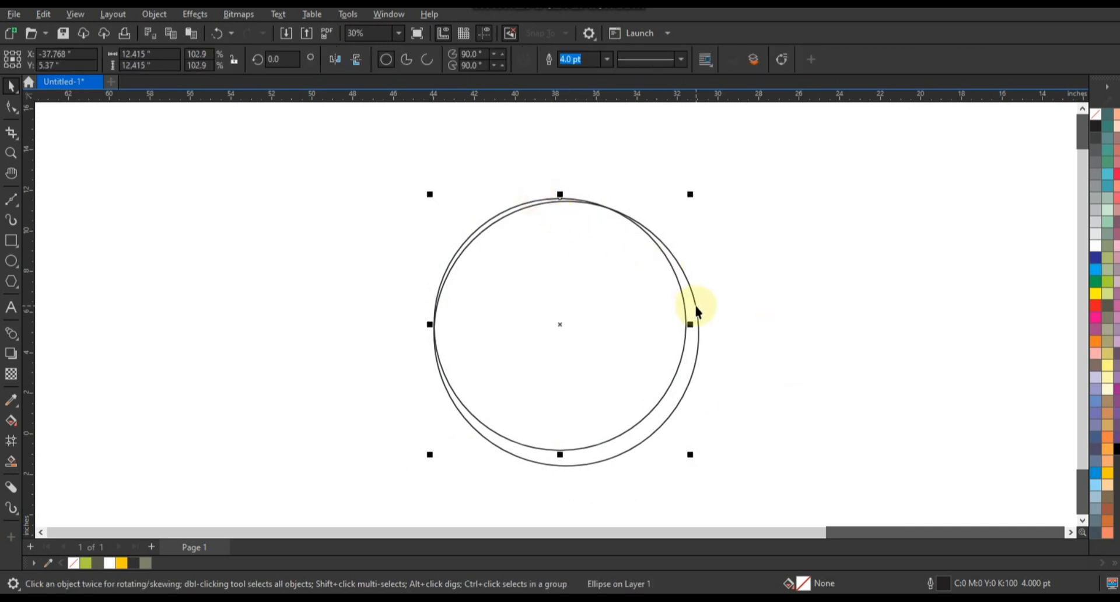
{"action": "left_click", "coordinate": [697, 311], "text": "shift"}
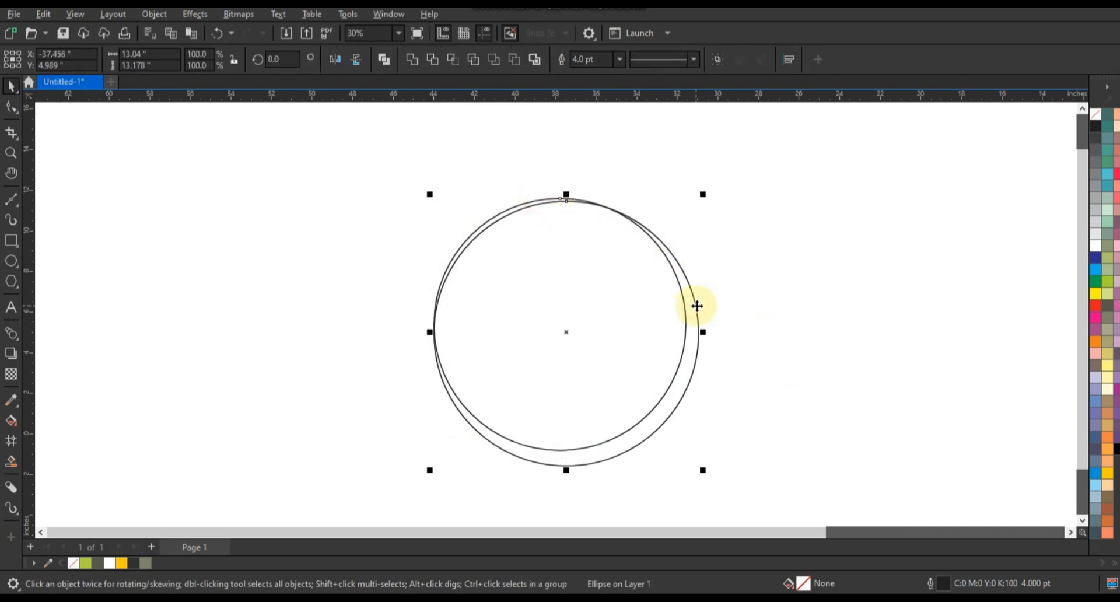
{"action": "left_click", "coordinate": [434, 60]}
{"action": "left_click", "coordinate": [413, 137]}
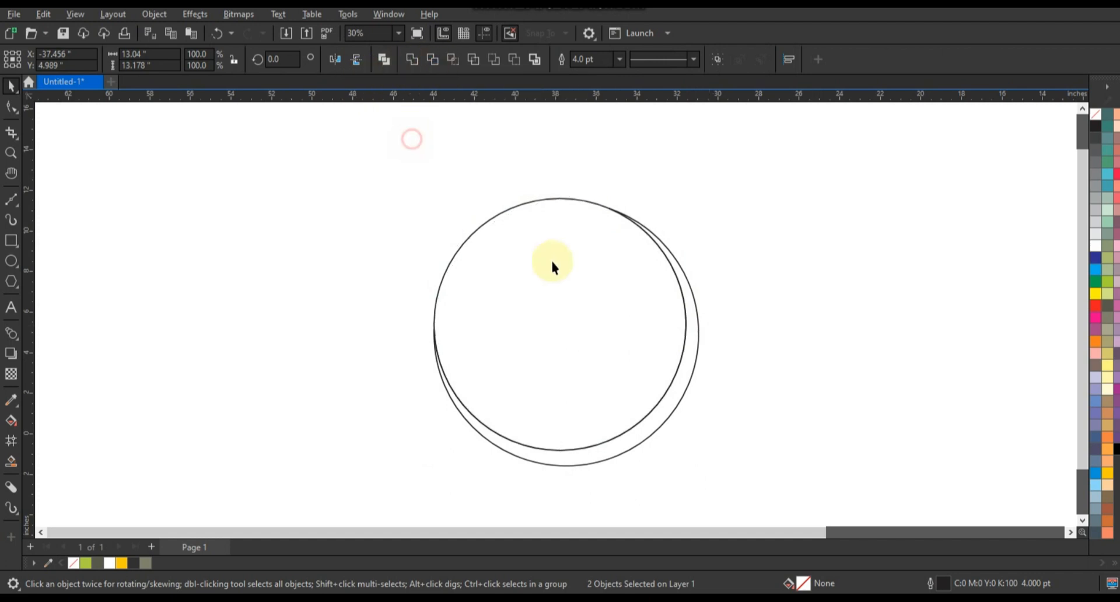
{"action": "left_click", "coordinate": [552, 261]}
{"action": "key", "text": "Delete"}
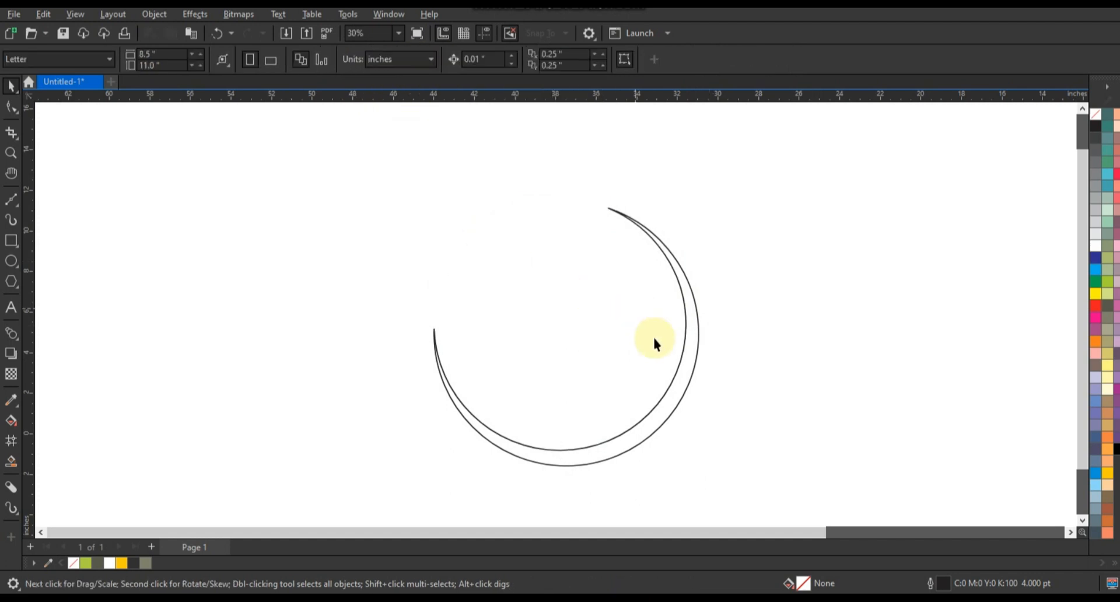
- Fill the crescent with the olive green from the document palette
{"action": "left_click", "coordinate": [680, 394]}
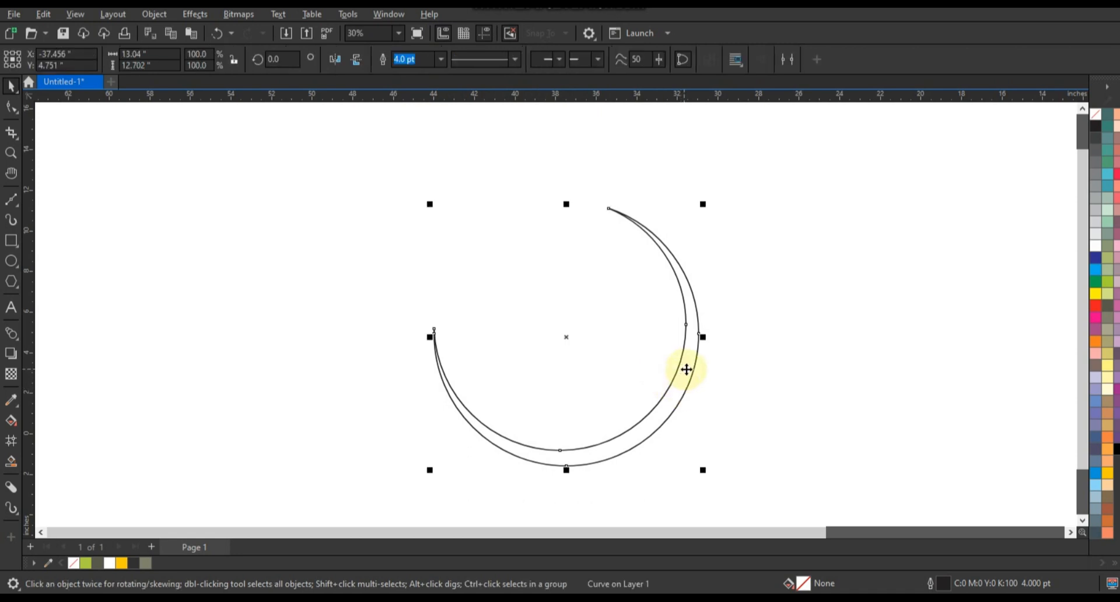
{"action": "left_click", "coordinate": [86, 563]}
{"action": "left_click", "coordinate": [747, 333]}
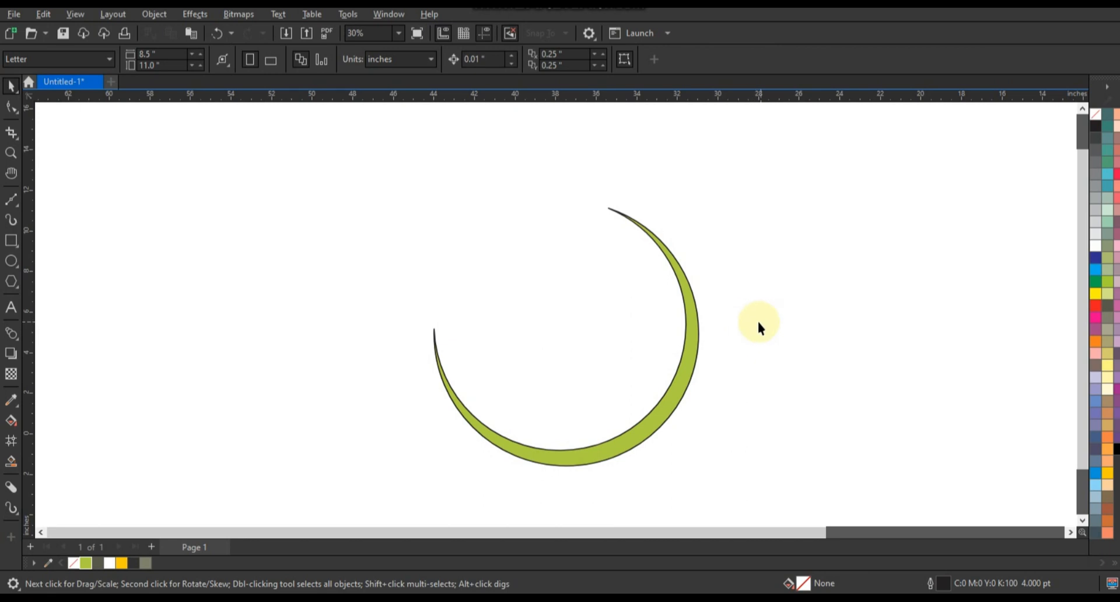
- Draw a narrow vertical rectangle about 0.97 × 8.36 in beside the crescent and fully round its corners
{"action": "left_click", "coordinate": [12, 241]}
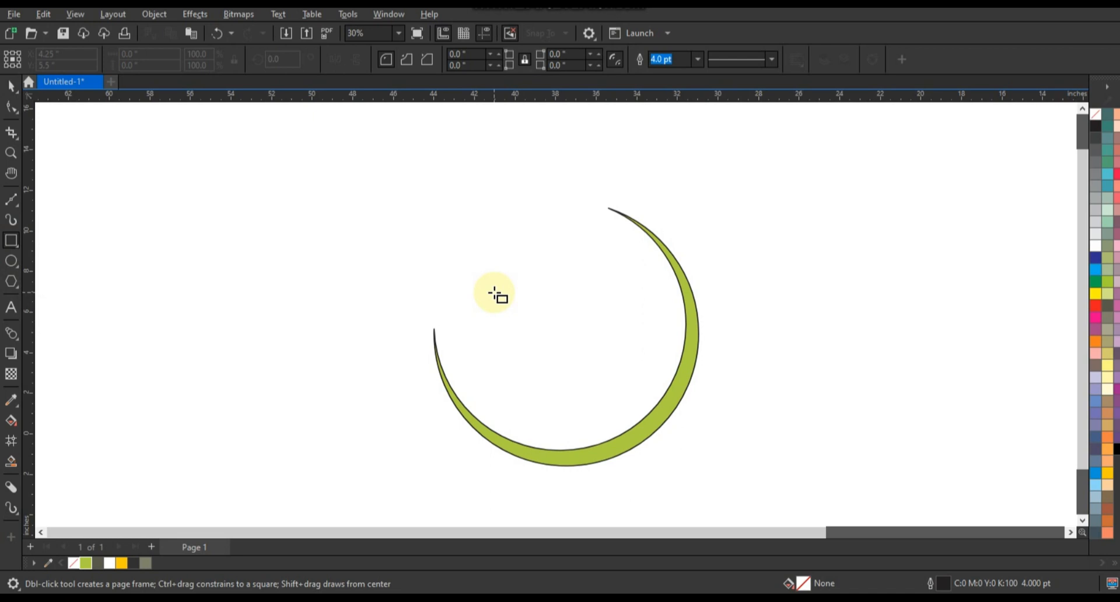
{"action": "mouse_move", "coordinate": [286, 256]}
{"action": "left_mouse_down"}
{"action": "mouse_move", "coordinate": [288, 350]}
{"action": "mouse_move", "coordinate": [306, 428]}
{"action": "left_mouse_up"}
{"action": "left_click", "coordinate": [11, 107]}
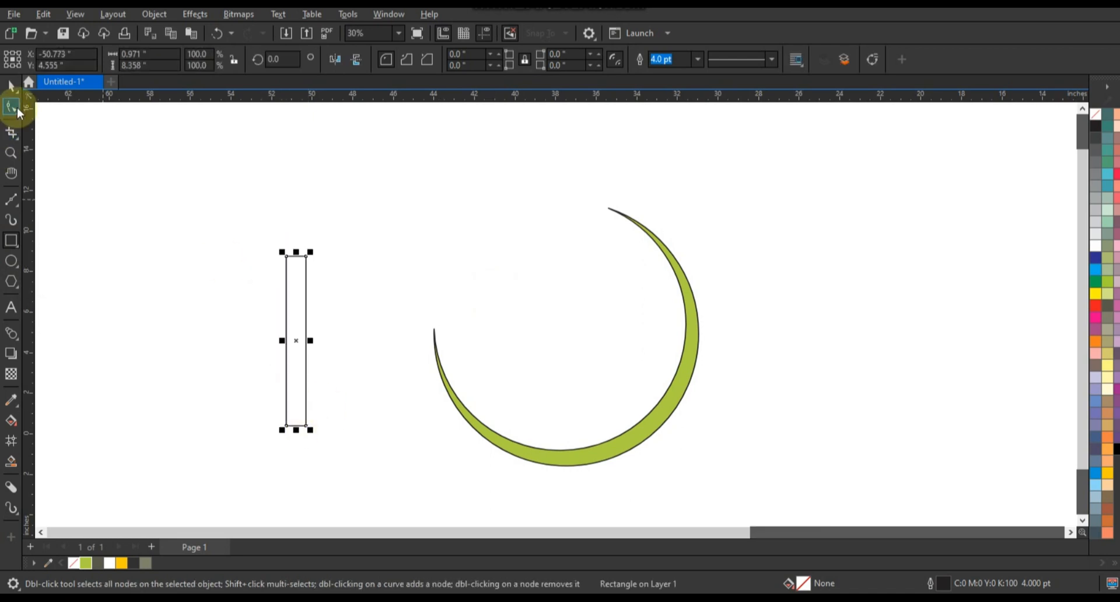
{"action": "left_click_drag", "start_coordinate": [306, 258], "coordinate": [299, 299]}
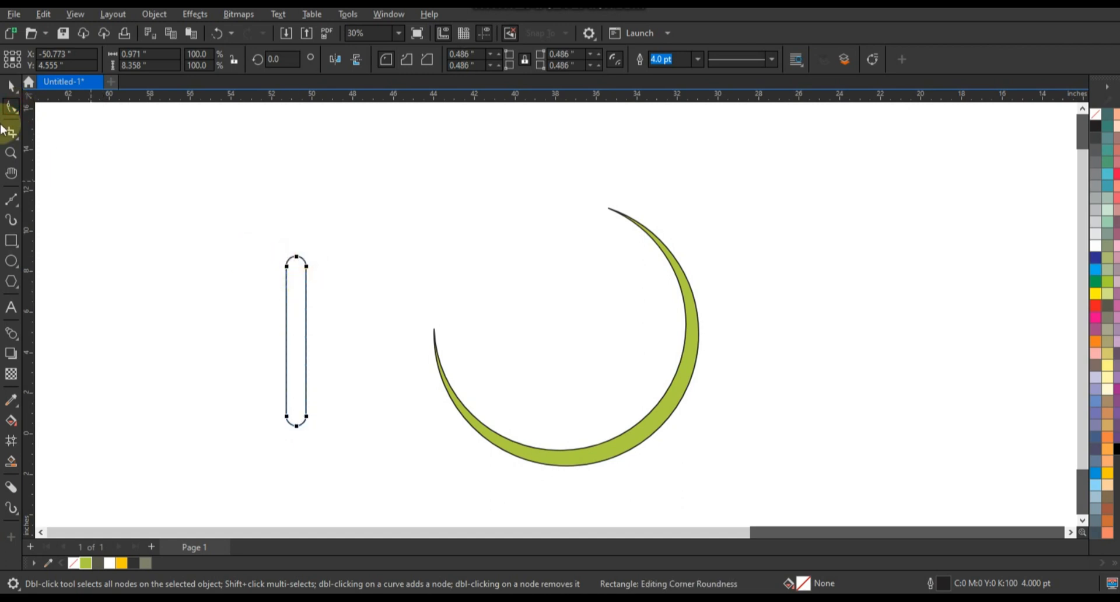
{"action": "left_click", "coordinate": [11, 86]}
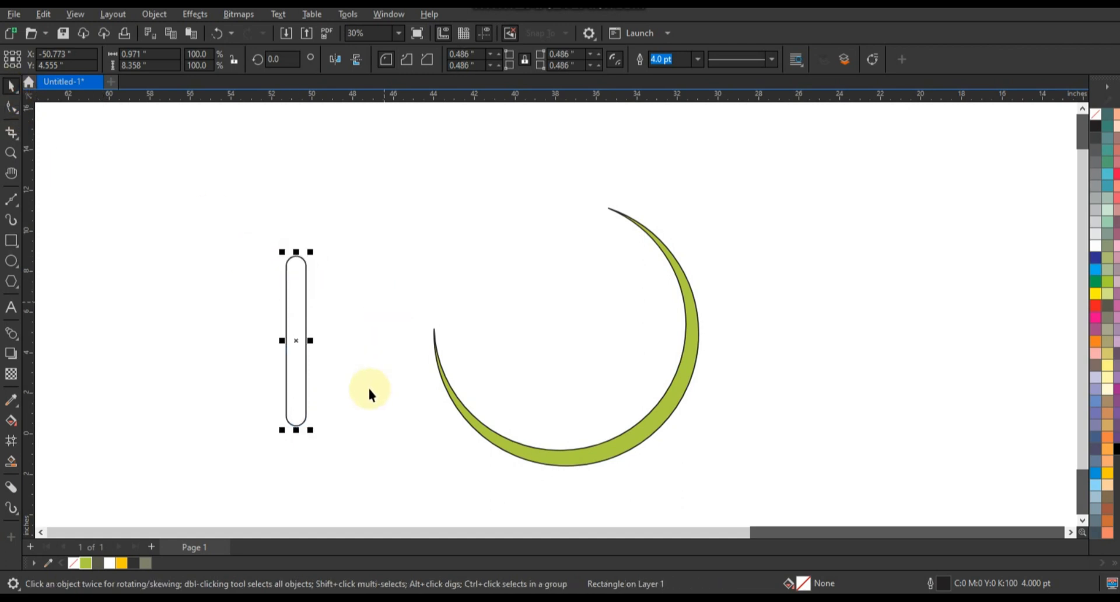
- Rotate the rounded bar 45° to form the right slope of a roof
{"action": "left_click", "coordinate": [296, 350]}
{"action": "left_click_drag", "start_coordinate": [312, 430], "coordinate": [349, 381]}
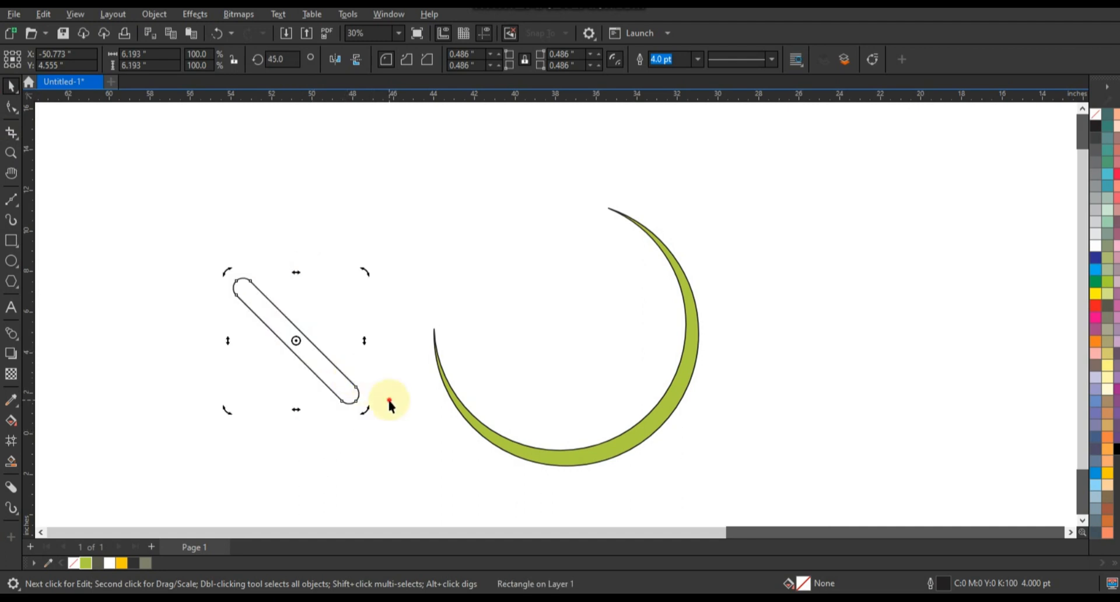
{"action": "left_click", "coordinate": [387, 399]}
- Add a mirrored copy of the sloping bar on its left and nudge it right until the upper ends overlap
{"action": "left_click", "coordinate": [332, 380]}
{"action": "left_click_drag", "start_coordinate": [363, 341], "coordinate": [178, 348]}
{"action": "key", "text": "Right"}
{"action": "key", "text": "Right"}
{"action": "key", "text": "Right"}
{"action": "key", "text": "Right"}
{"action": "key", "text": "Right"}
{"action": "key", "text": "Right"}
{"action": "key", "text": "Right"}
{"action": "key", "text": "Right"}
{"action": "key", "text": "Right"}
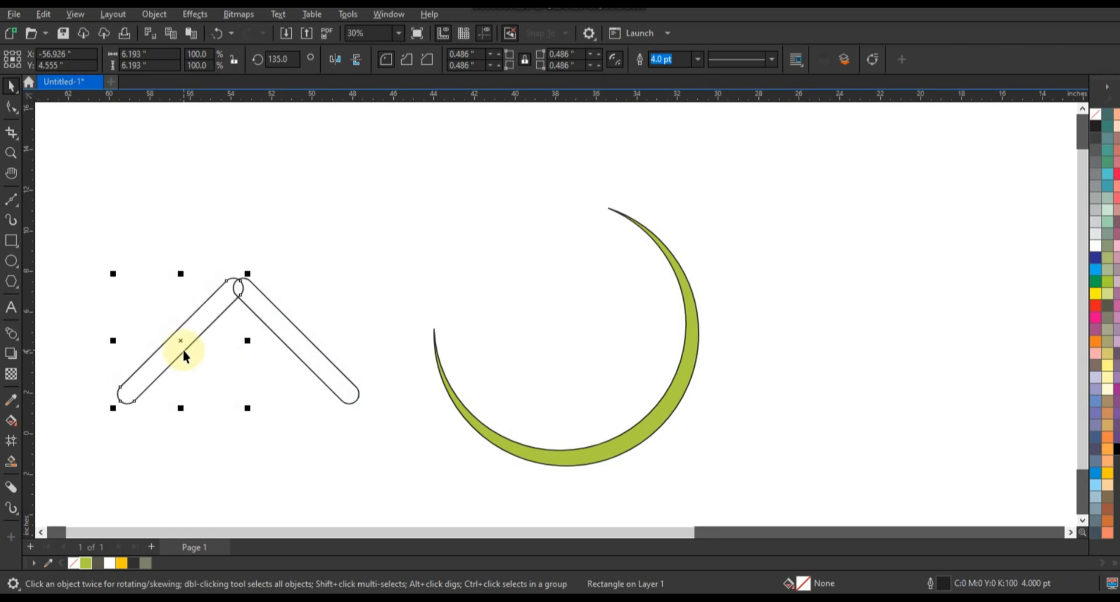
- Add upright copies of the bar as two walls under the roof slopes and a third crossing the right slope
{"action": "left_click", "coordinate": [288, 344]}
{"action": "left_click", "coordinate": [288, 345]}
{"action": "left_click_drag", "start_coordinate": [367, 270], "coordinate": [333, 341]}
{"action": "left_click_drag", "start_coordinate": [302, 289], "coordinate": [281, 334]}
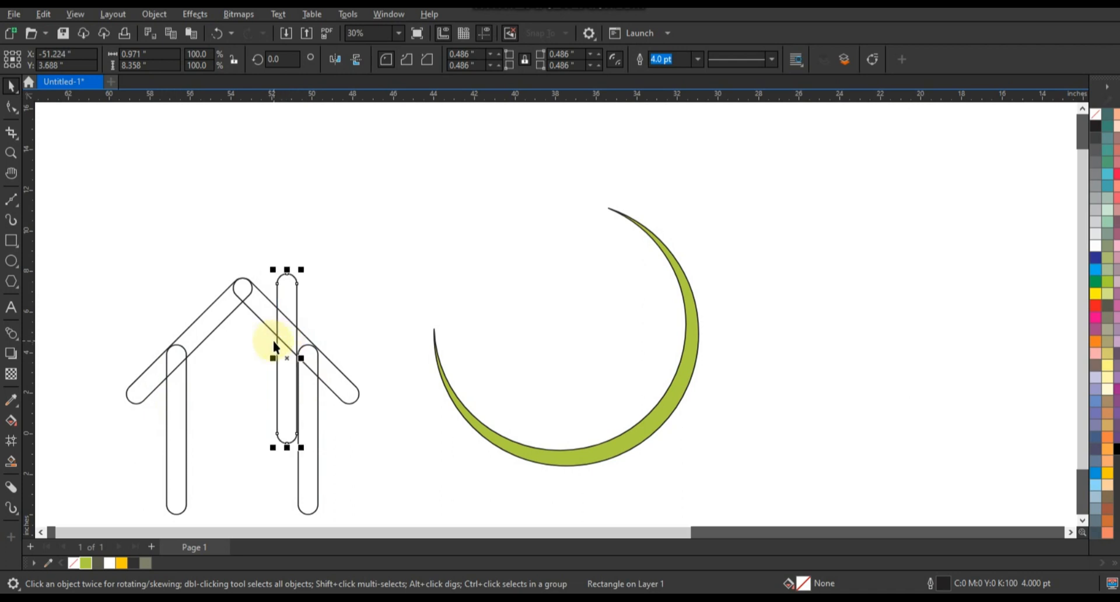
- Convert the bar crossing the right roof slope to curves and shorten it from below into a chimney
{"action": "left_click", "coordinate": [11, 108]}
{"action": "key", "text": "ctrl+q"}
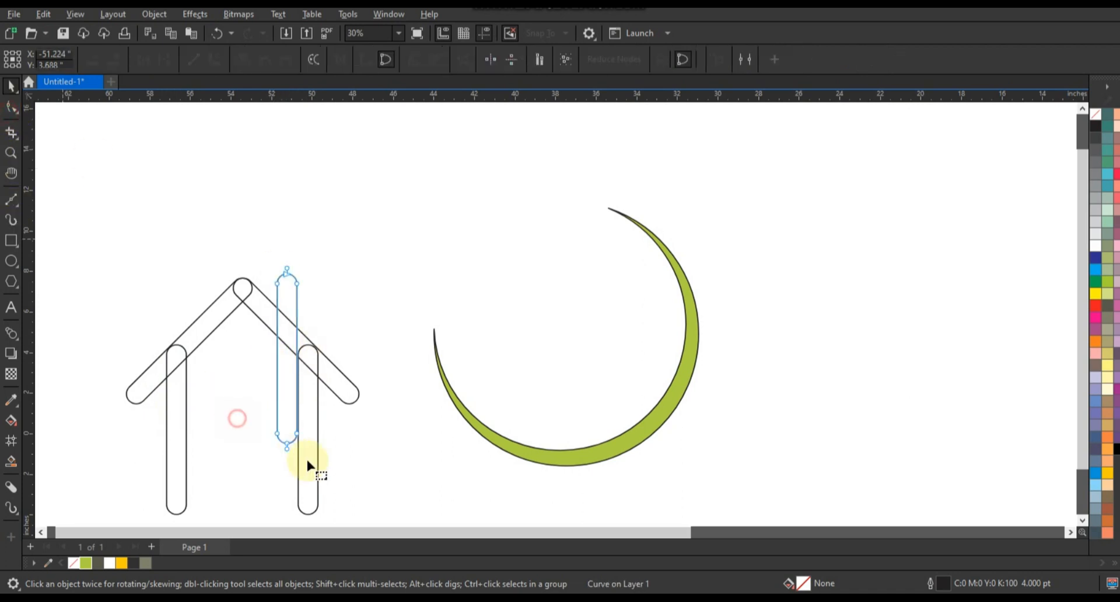
{"action": "left_click_drag", "start_coordinate": [298, 445], "coordinate": [290, 340]}
{"action": "left_click", "coordinate": [10, 88]}
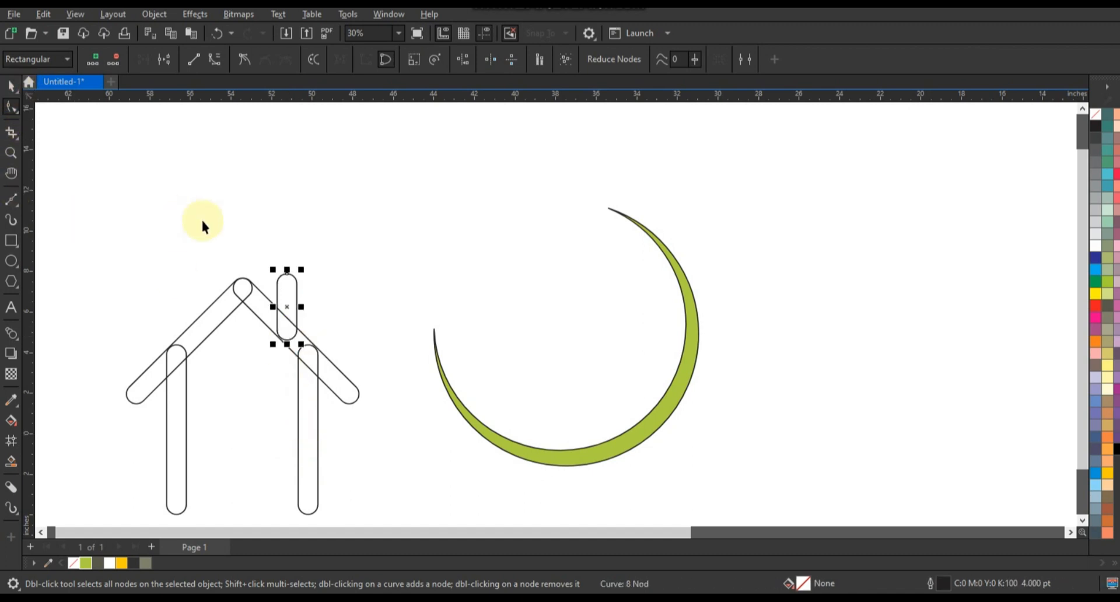
- Weld the five house bars into one shape and fill it with dark gray #313131
{"action": "left_click", "coordinate": [202, 220]}
{"action": "left_click_drag", "start_coordinate": [113, 236], "coordinate": [255, 442]}
{"action": "left_click_drag", "start_coordinate": [353, 506], "coordinate": [360, 512]}
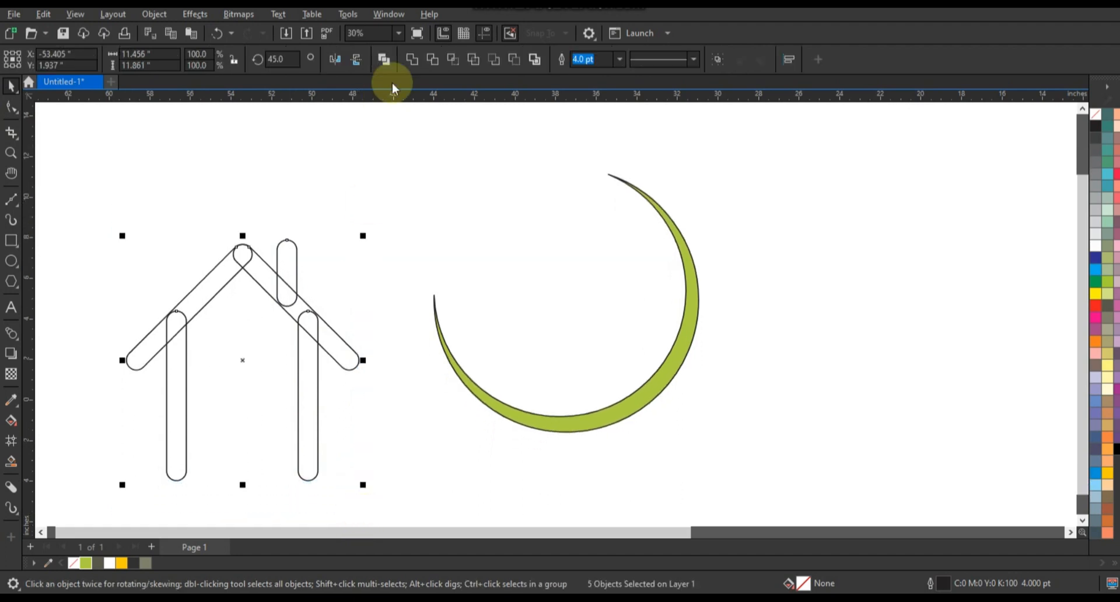
{"action": "left_click", "coordinate": [410, 59]}
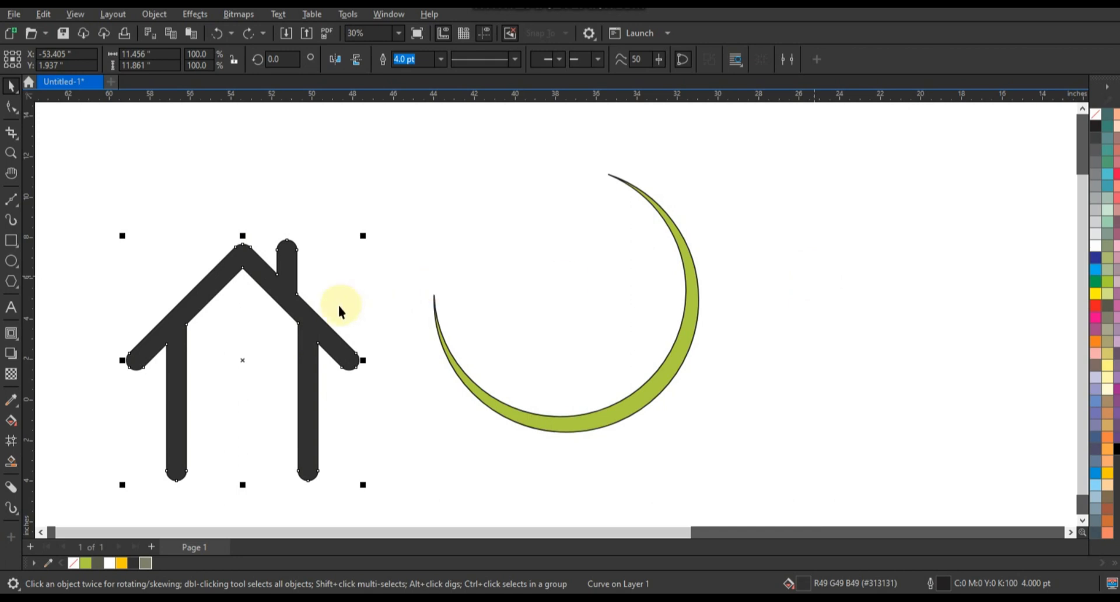
- Move the house onto the crescent and scale it to 67.3%, about 7.7 × 8 in
{"action": "left_click_drag", "start_coordinate": [337, 305], "coordinate": [652, 313]}
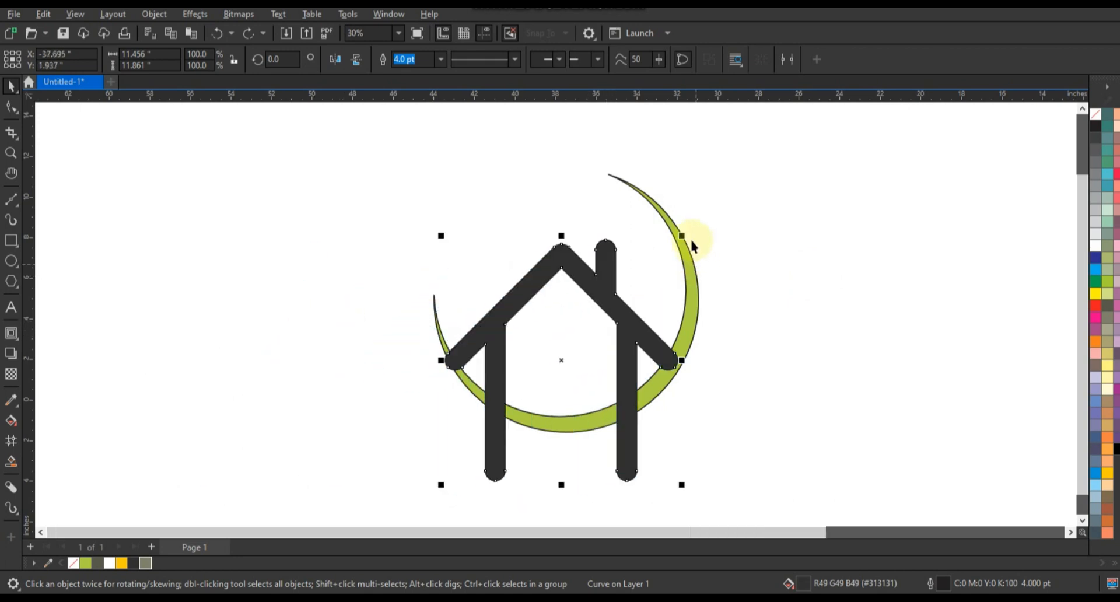
{"action": "left_click_drag", "start_coordinate": [682, 235], "coordinate": [643, 275]}
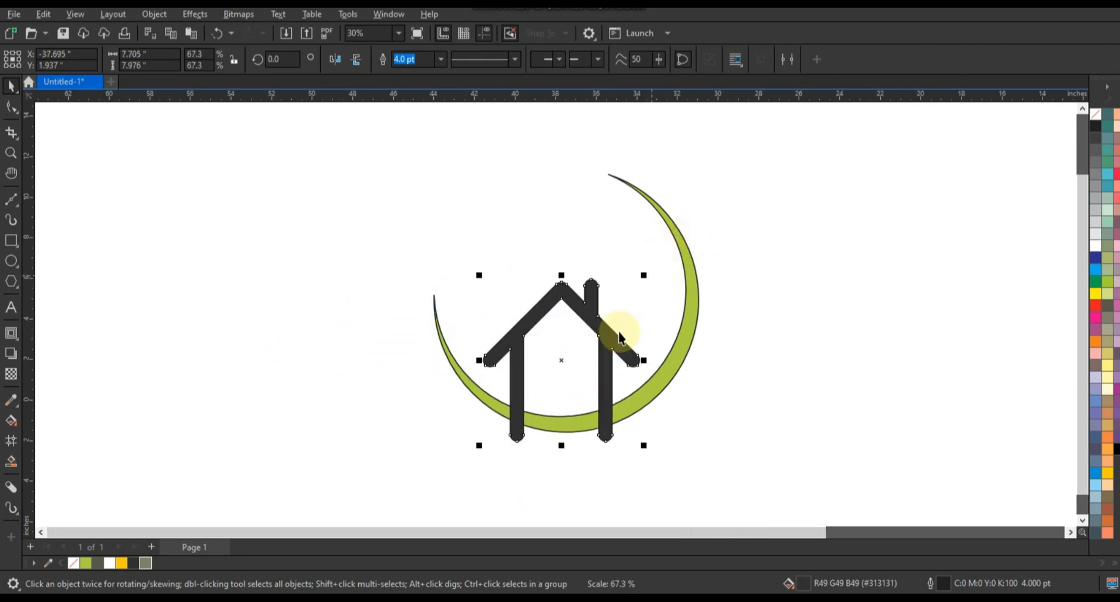
{"action": "left_click", "coordinate": [611, 335]}
{"action": "left_click_drag", "start_coordinate": [620, 337], "coordinate": [620, 338]}
- Center the house horizontally on the crescent and shift it slightly down
{"action": "left_click", "coordinate": [658, 371], "text": "shift"}
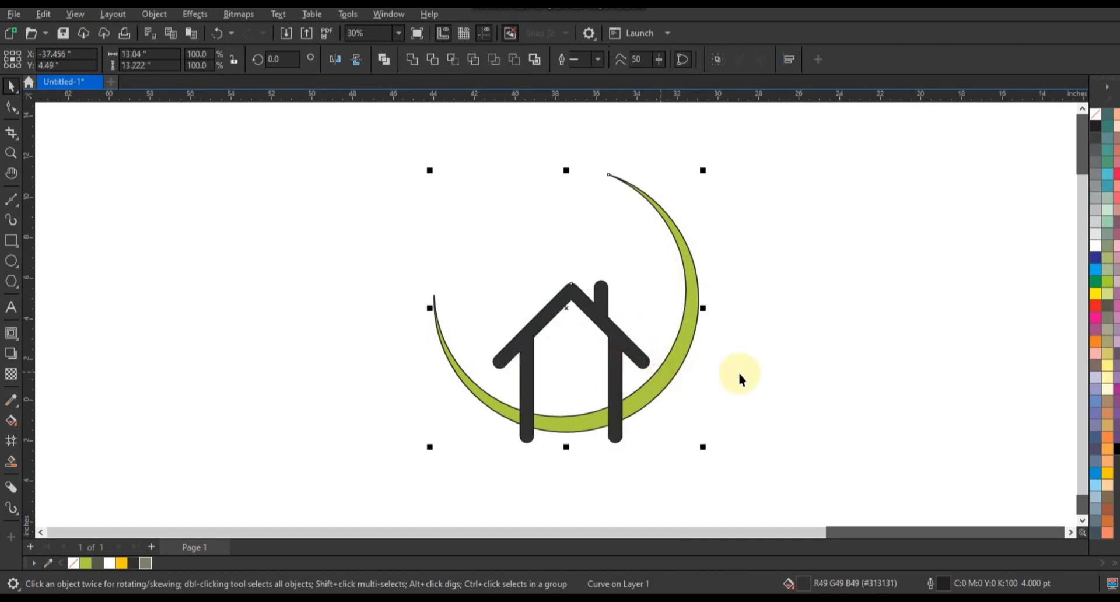
{"action": "left_click", "coordinate": [739, 377]}
{"action": "left_click", "coordinate": [614, 341]}
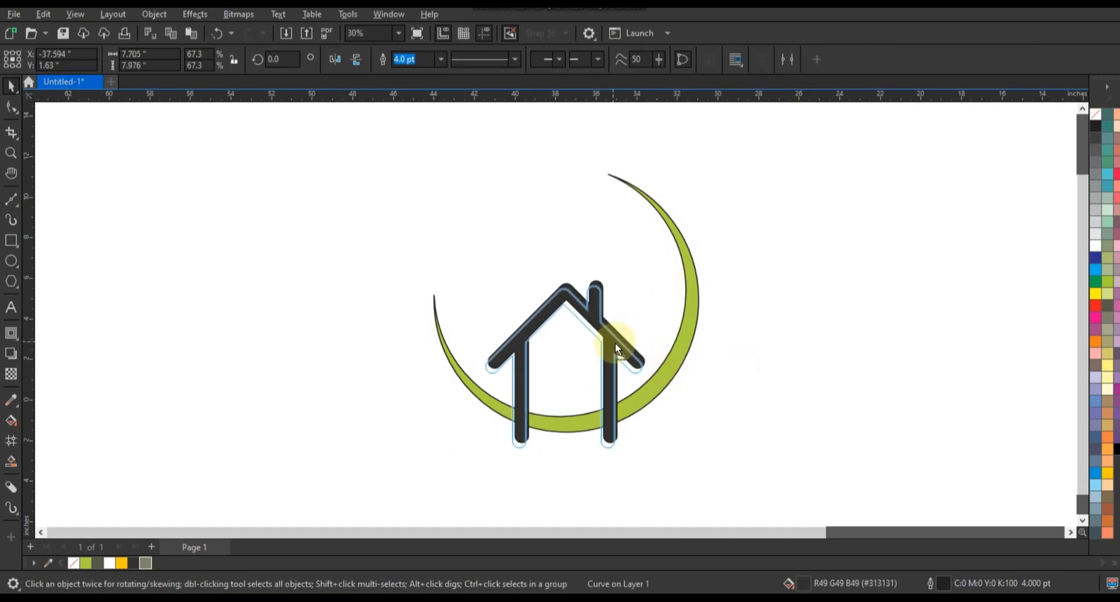
{"action": "left_click_drag", "start_coordinate": [614, 342], "coordinate": [615, 342]}
{"action": "left_click", "coordinate": [171, 277]}
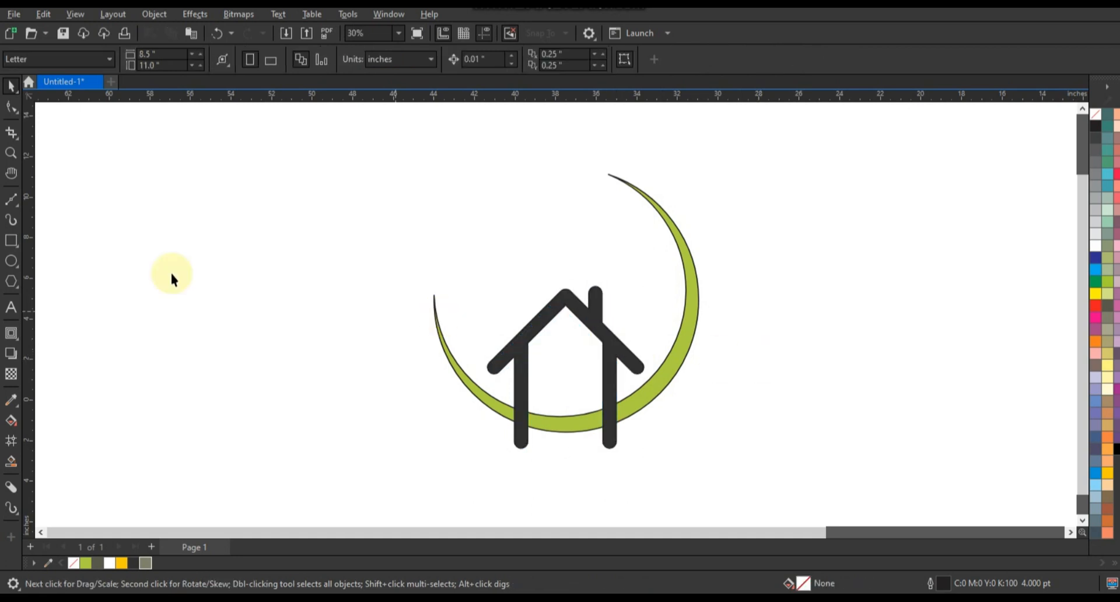
- Draw a small rounded square inside the house near the left wall and duplicate it into a 2 × 2 window grid
{"action": "left_click", "coordinate": [10, 154]}
{"action": "left_click_drag", "start_coordinate": [414, 232], "coordinate": [717, 477]}
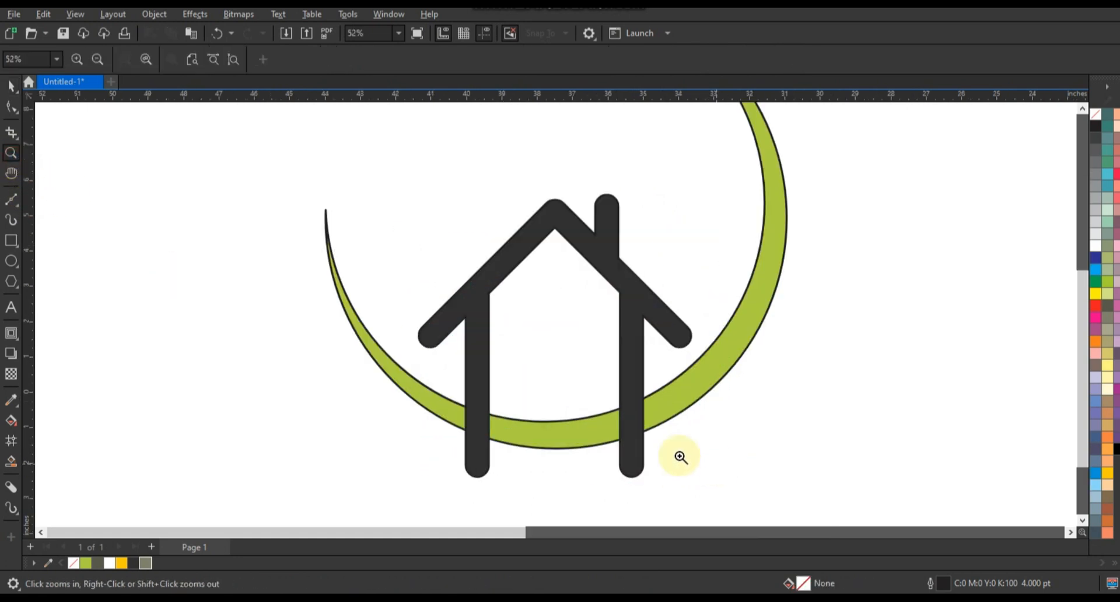
{"action": "left_click", "coordinate": [10, 240]}
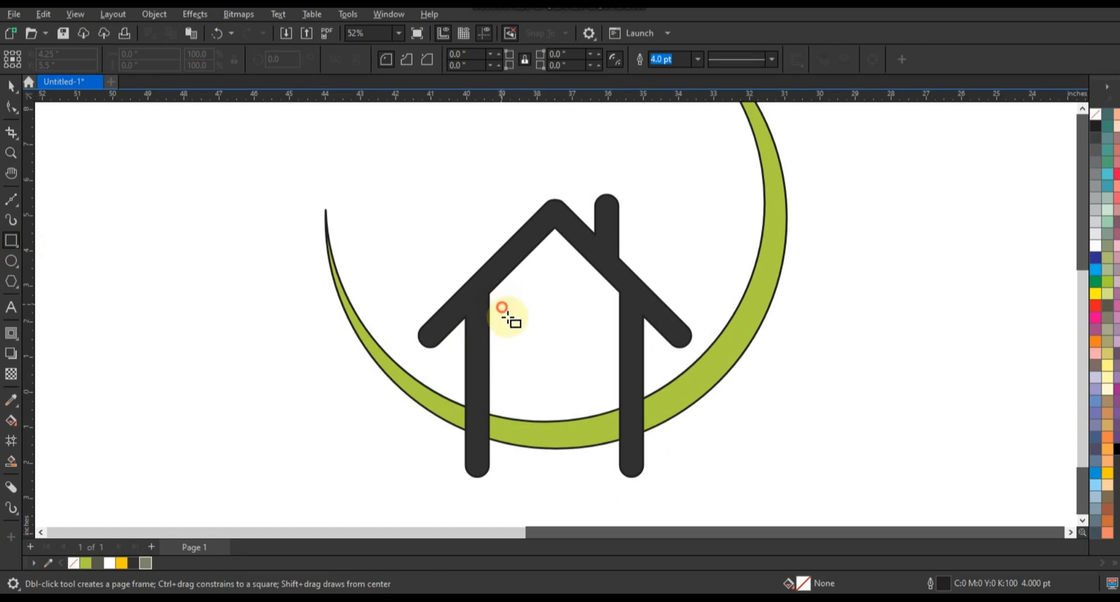
{"action": "left_click_drag", "start_coordinate": [507, 315], "coordinate": [528, 349]}
{"action": "key", "text": "F10"}
{"action": "left_click", "coordinate": [10, 86]}
{"action": "left_click", "coordinate": [529, 318], "text": "shift"}
- Combine the four window panes, fill them dark gray #313131, and scale the window to about 1.25 × 1.22 in
{"action": "left_click_drag", "start_coordinate": [203, 244], "coordinate": [575, 386]}
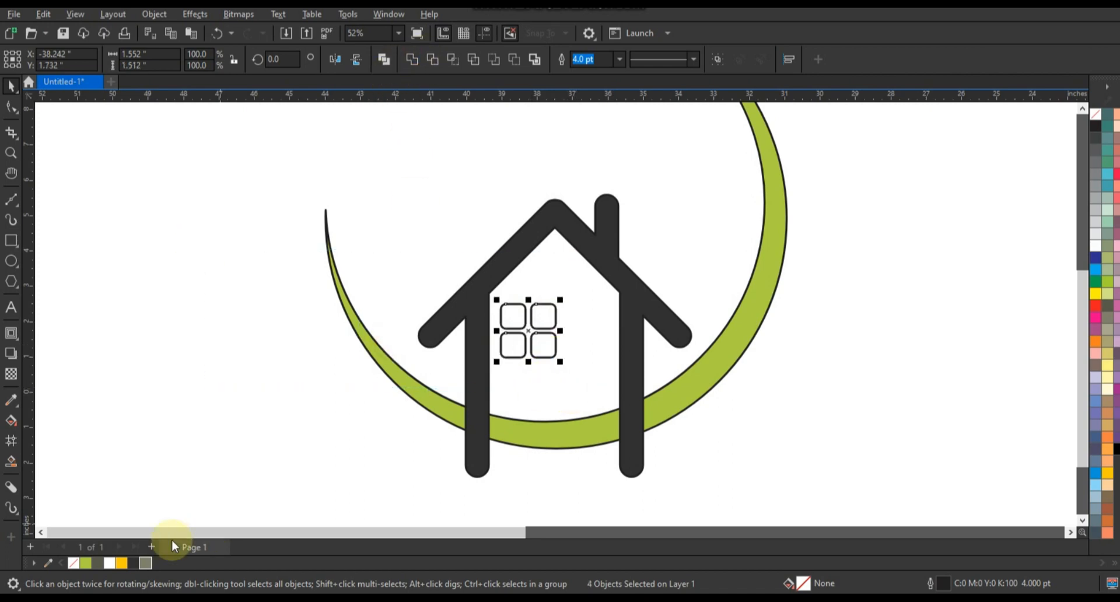
{"action": "key", "text": "ctrl+l"}
{"action": "left_click", "coordinate": [137, 563]}
{"action": "left_click_drag", "start_coordinate": [560, 362], "coordinate": [550, 358]}
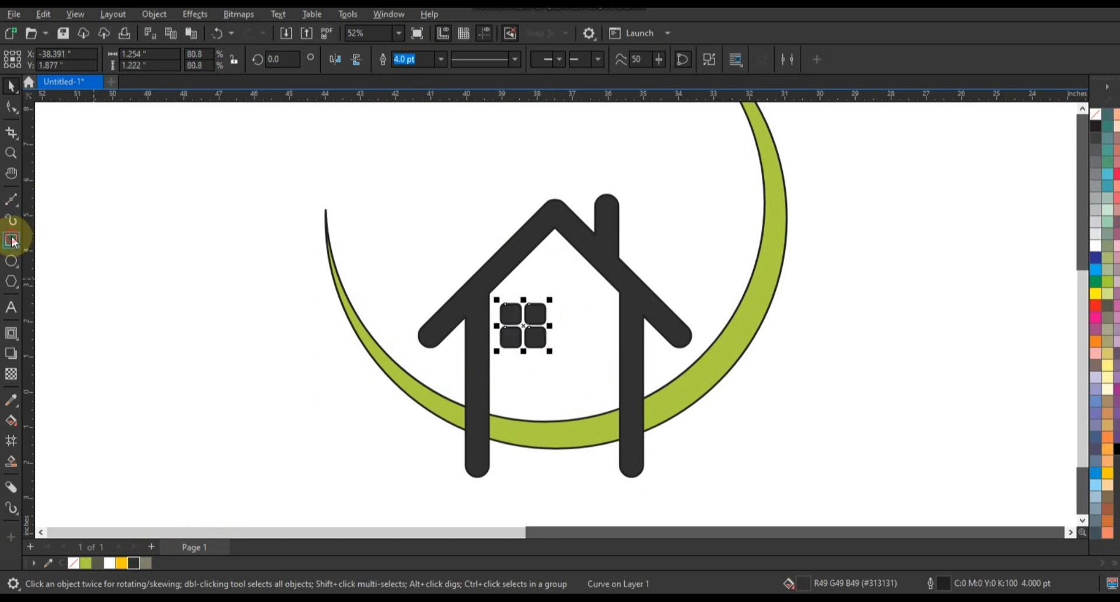
- Draw a door rectangle about 1.47 × 3.78 in between the window and the right wall
{"action": "key", "text": "F6"}
{"action": "left_click_drag", "start_coordinate": [558, 300], "coordinate": [610, 433]}
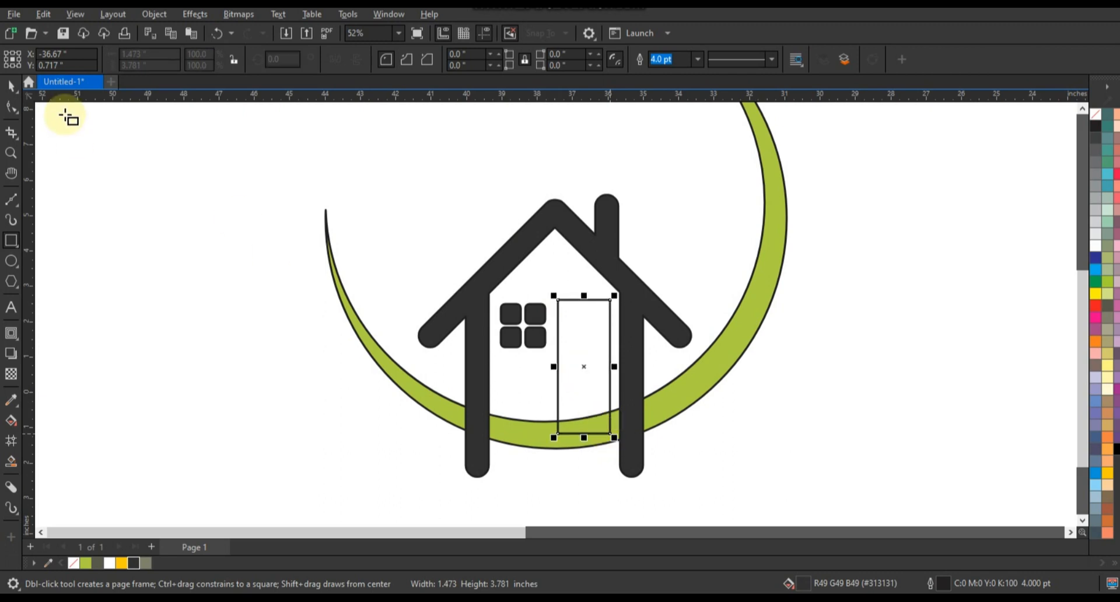
{"action": "left_click", "coordinate": [10, 85]}
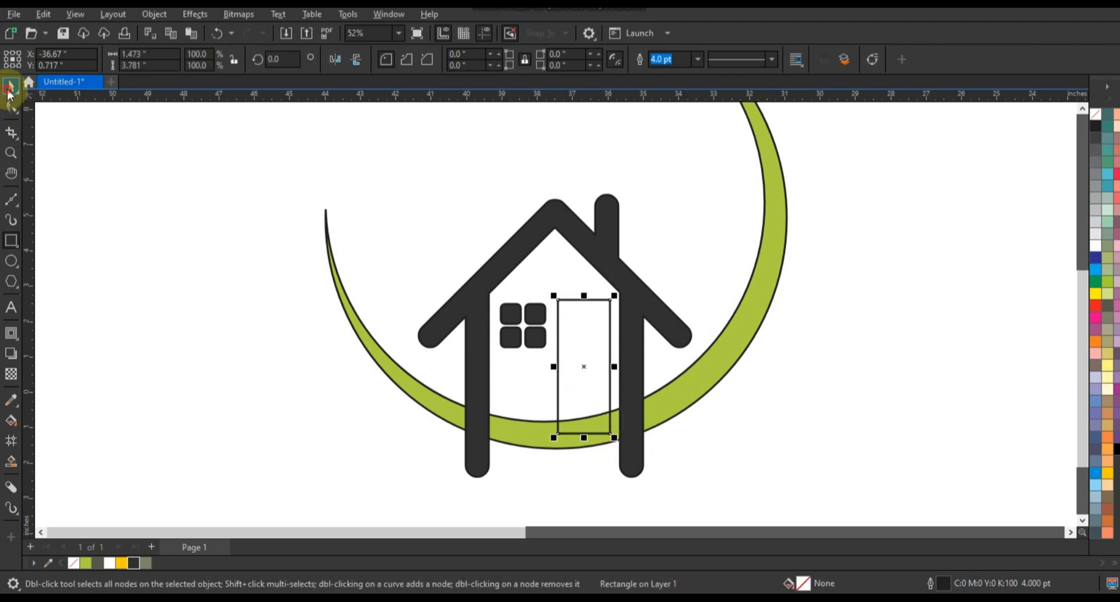
- Align the door's top edge with the window's top and fill the door with the same dark gray
{"action": "left_click", "coordinate": [542, 313], "text": "shift"}
{"action": "left_click", "coordinate": [827, 406]}
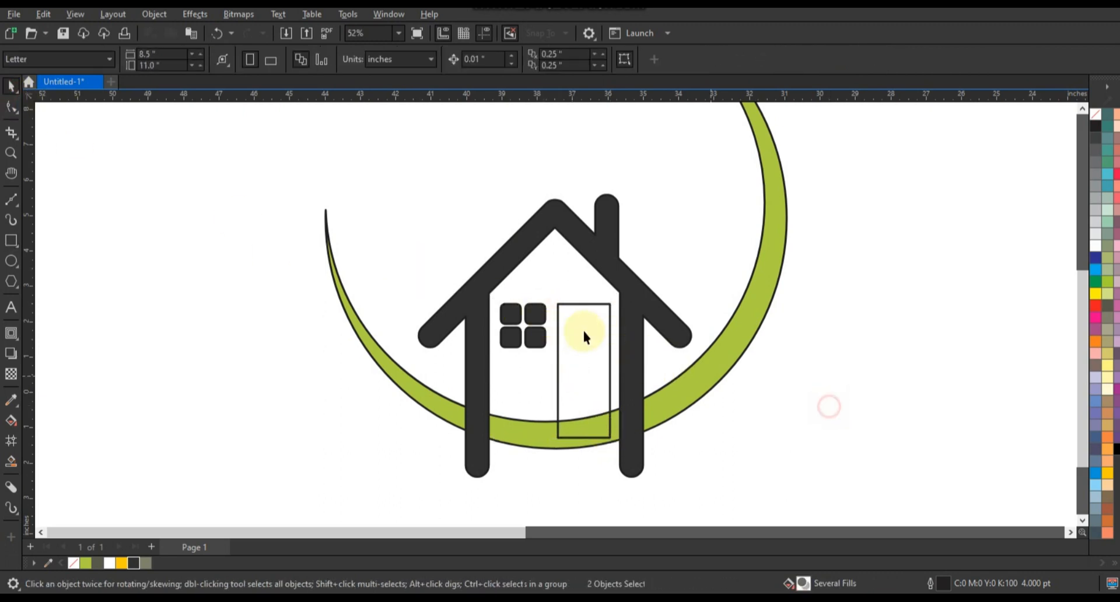
{"action": "left_click", "coordinate": [588, 330]}
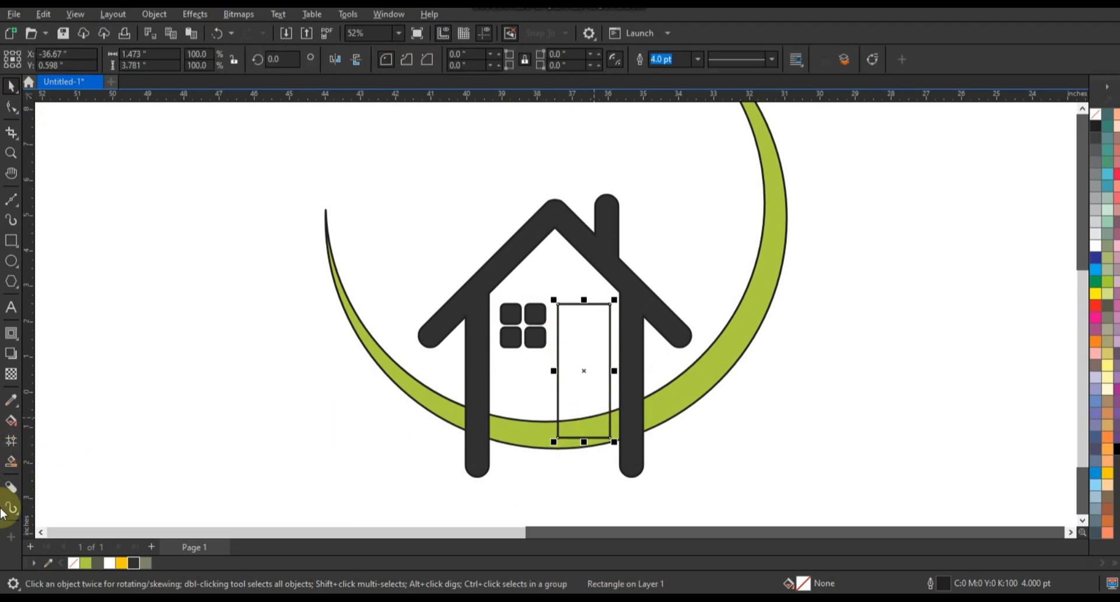
{"action": "left_click", "coordinate": [133, 563]}
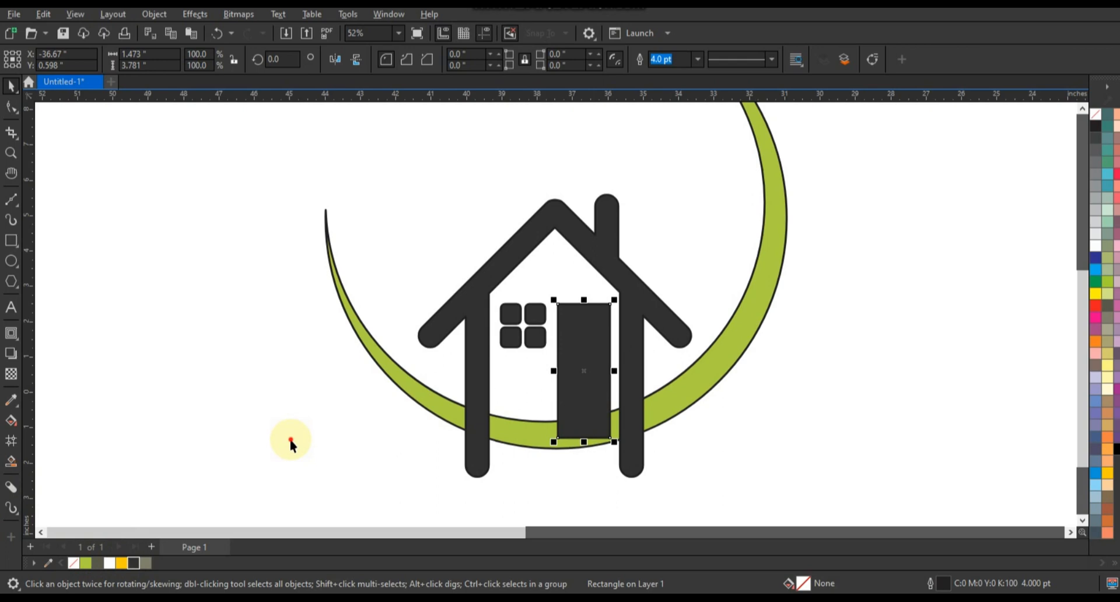
- Weld the door, the window and the house frame into one shape
{"action": "left_click", "coordinate": [697, 390]}
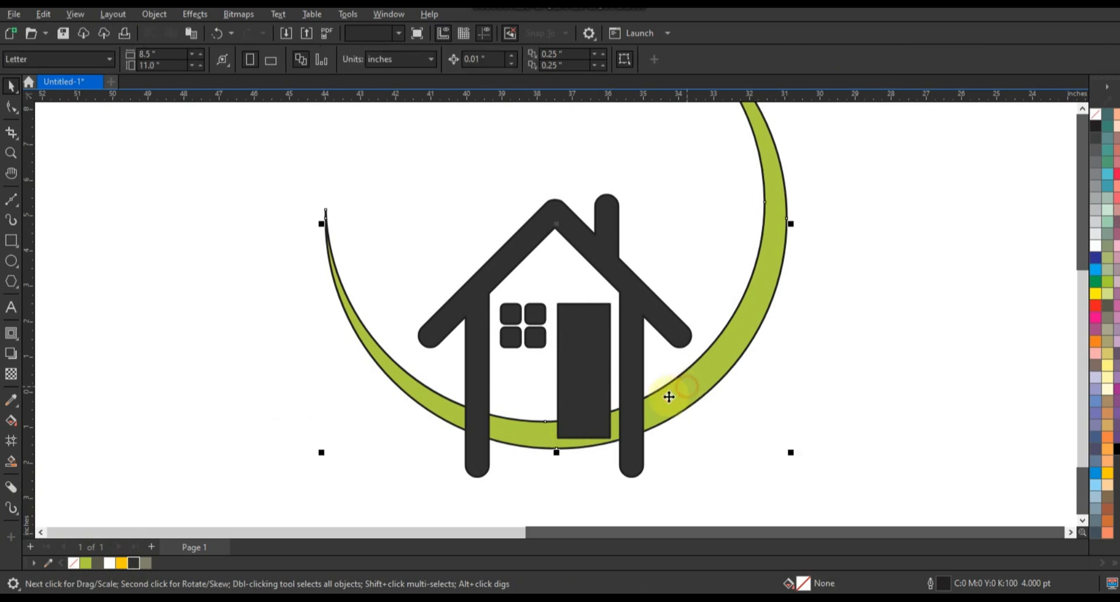
{"action": "left_click", "coordinate": [580, 355]}
{"action": "left_click", "coordinate": [533, 338], "text": "shift"}
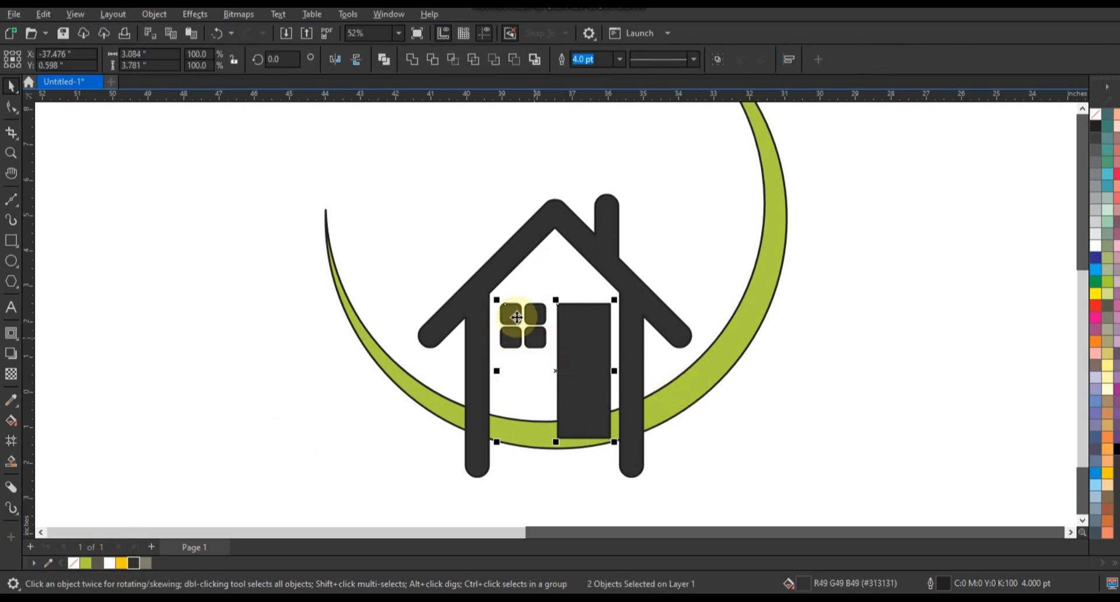
{"action": "left_click", "coordinate": [508, 257], "text": "shift"}
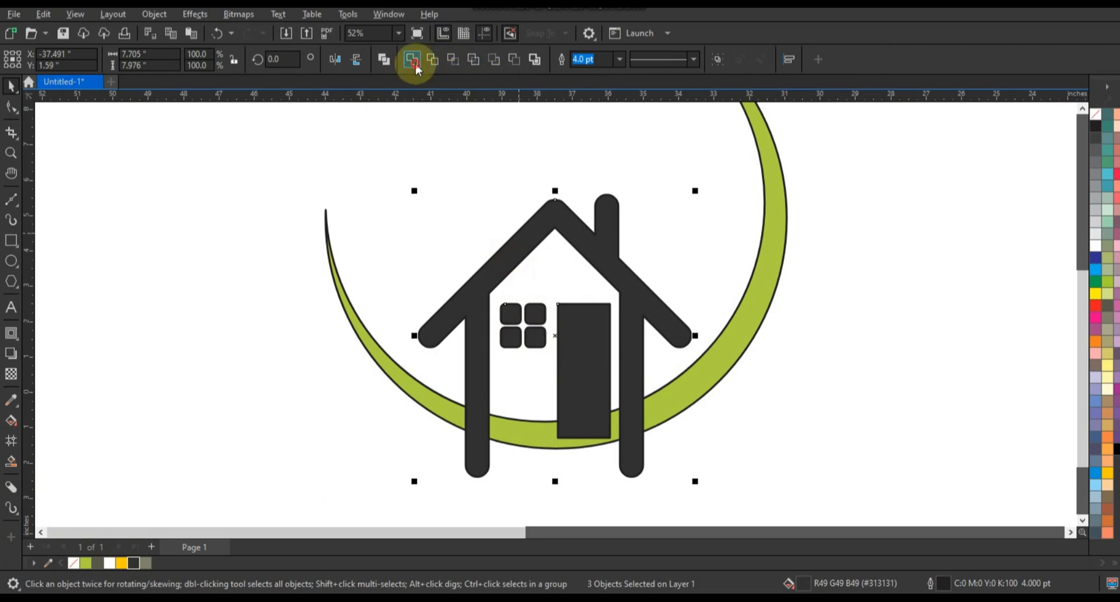
- Add a one-step outside contour of about 0.289 in to the green crescent and break the contour apart
{"action": "left_click", "coordinate": [742, 350]}
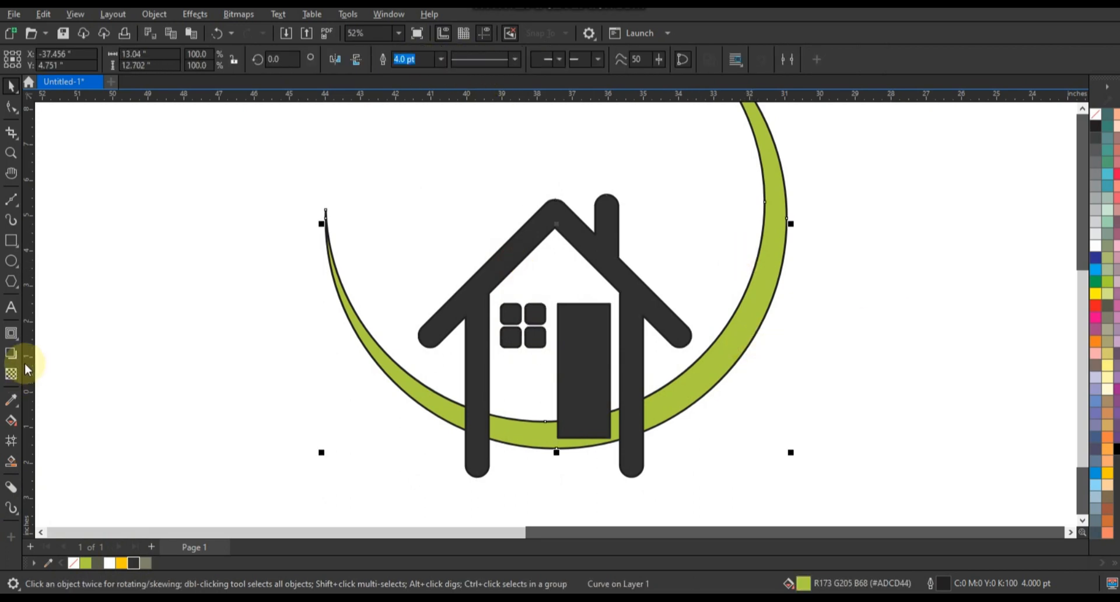
{"action": "left_click", "coordinate": [11, 332]}
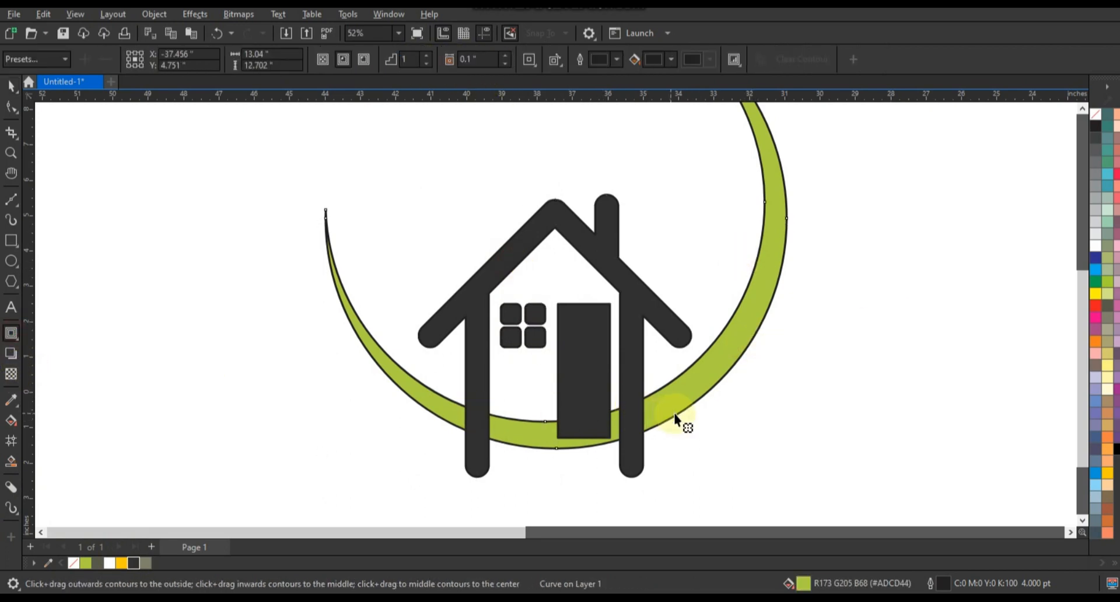
{"action": "left_click_drag", "start_coordinate": [708, 413], "coordinate": [732, 458]}
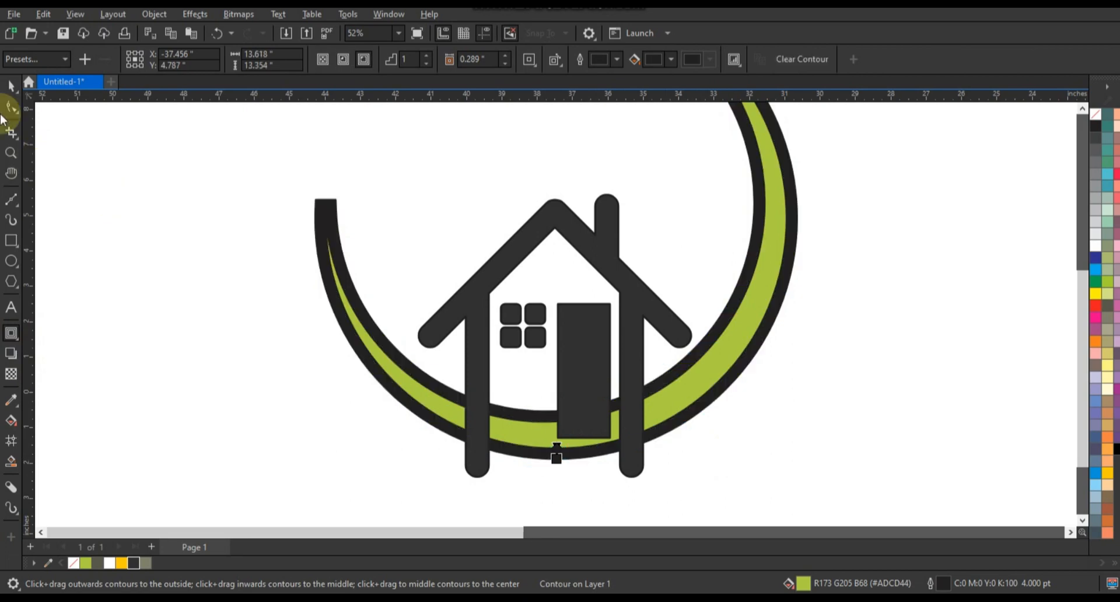
{"action": "left_click", "coordinate": [10, 88]}
{"action": "left_click", "coordinate": [154, 14]}
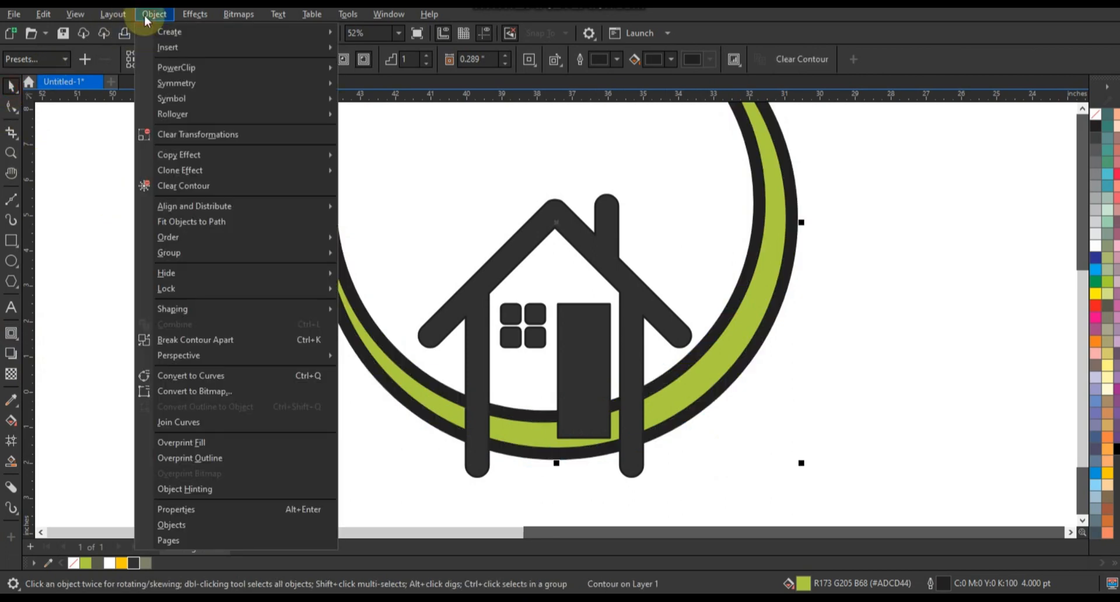
{"action": "left_click", "coordinate": [189, 339]}
- Bring the crescent's black contour shape to the front and trim the house with it
{"action": "left_click", "coordinate": [325, 216]}
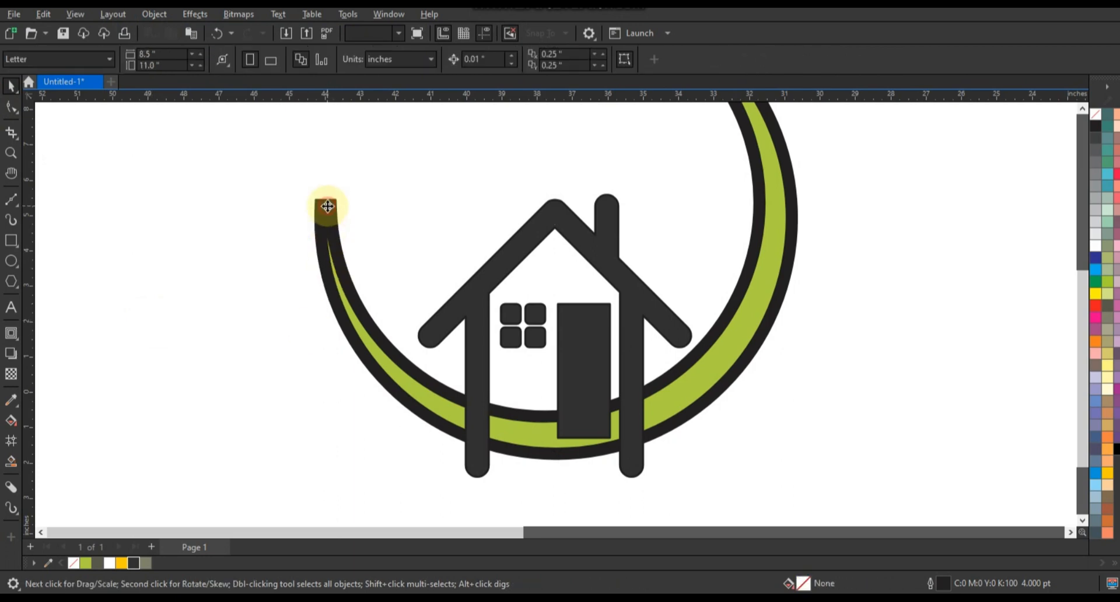
{"action": "key", "text": "shift+Page_Up"}
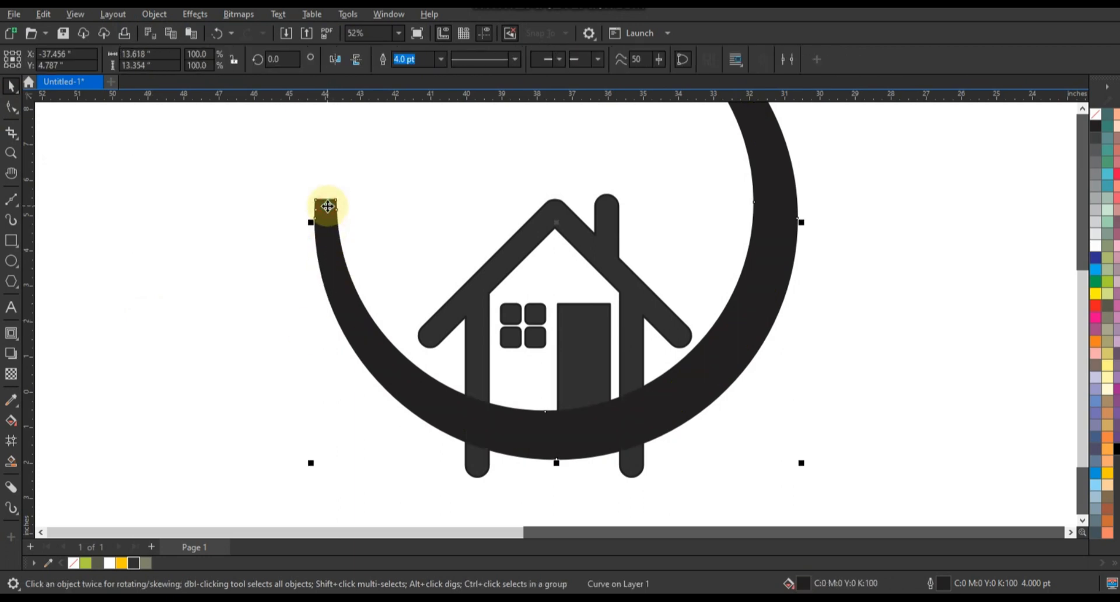
{"action": "left_click", "coordinate": [577, 220], "text": "shift"}
{"action": "left_click", "coordinate": [436, 62]}
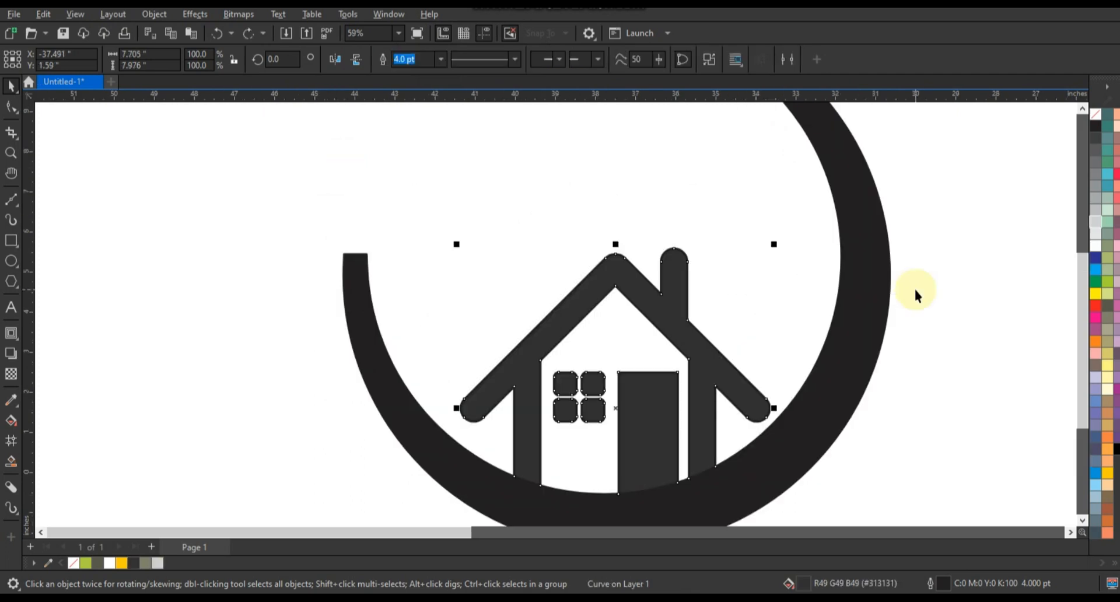
- Remove the black fill from the crescent's contour shape
{"action": "left_click", "coordinate": [866, 277]}
{"action": "left_click", "coordinate": [1095, 115]}
{"action": "scroll", "coordinate": [915, 295], "scroll_direction": "down", "scroll_amount": 3}
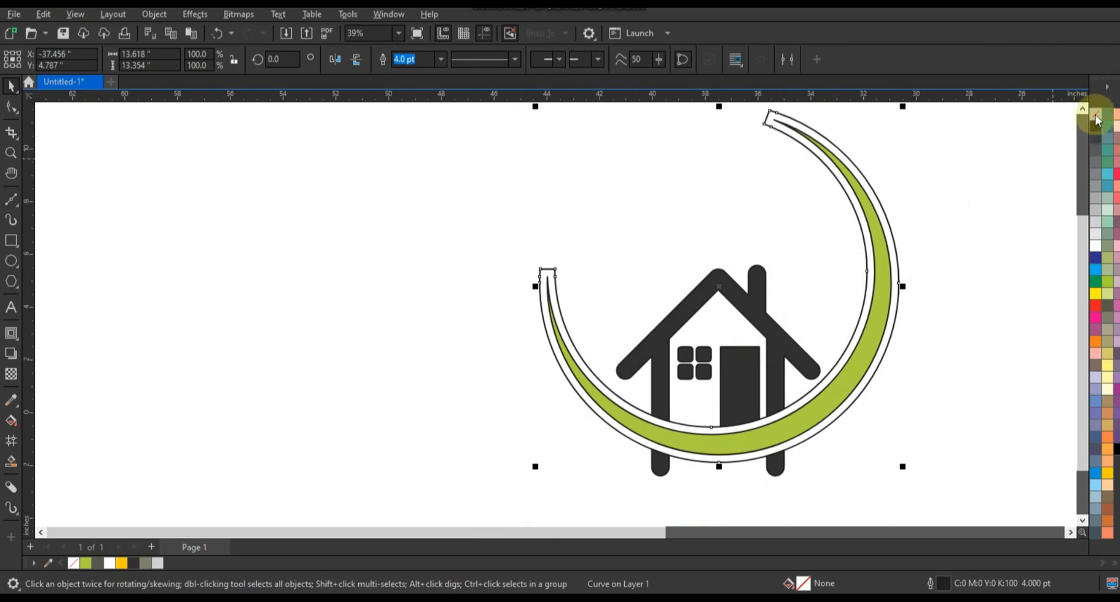
{"action": "left_click", "coordinate": [1015, 218]}
- Delete the two wall ends below the crescent from the broken-apart house and weld the remaining house pieces
{"action": "left_click", "coordinate": [771, 326]}
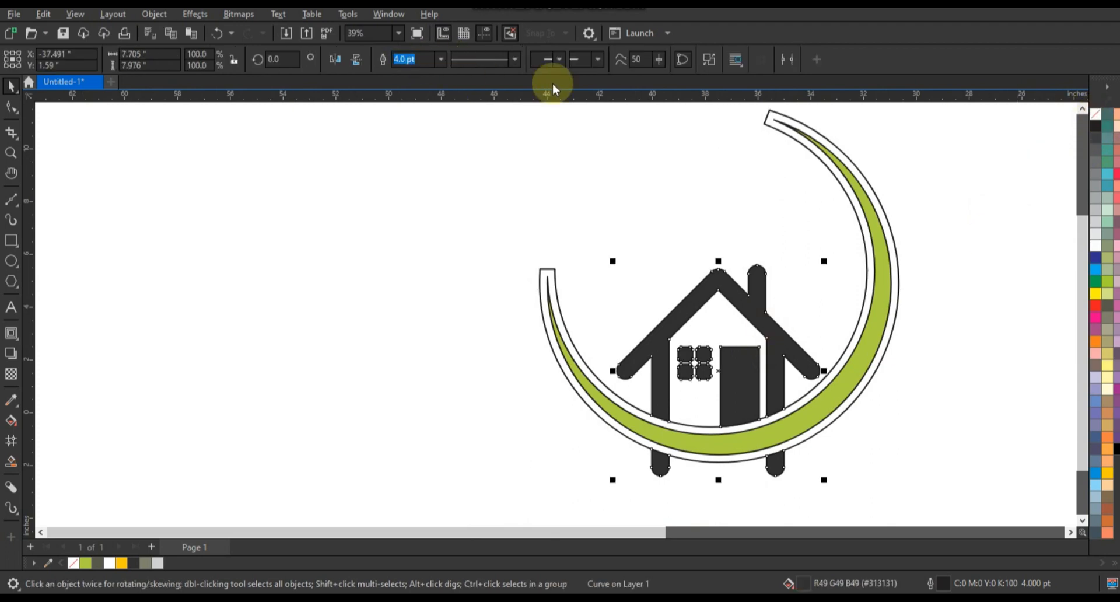
{"action": "left_click_drag", "start_coordinate": [893, 442], "coordinate": [625, 494]}
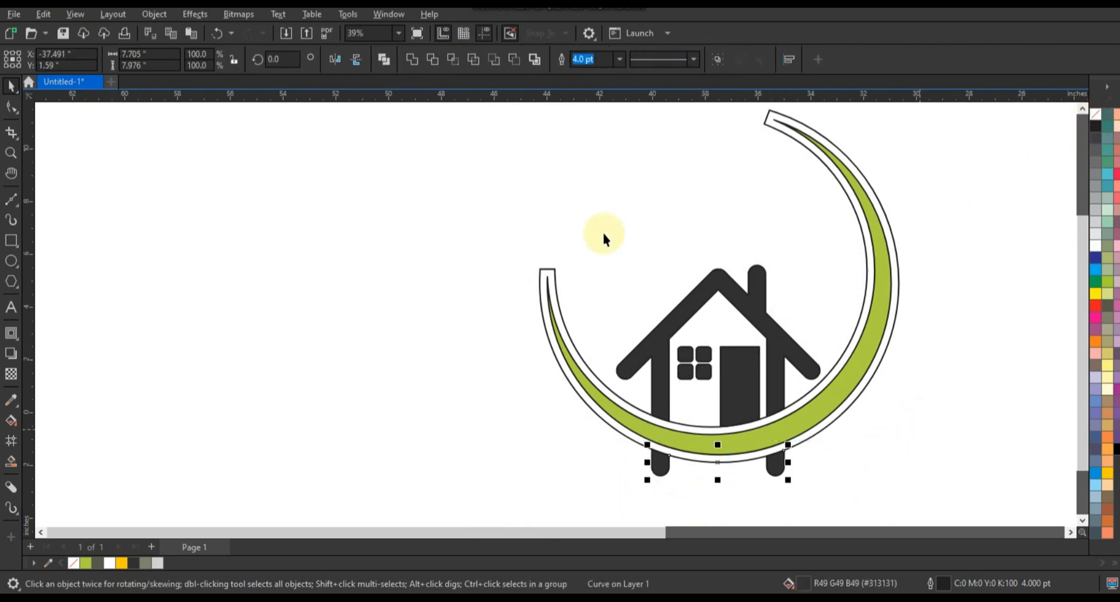
{"action": "key", "text": "Delete"}
{"action": "left_click_drag", "start_coordinate": [507, 181], "coordinate": [819, 462]}
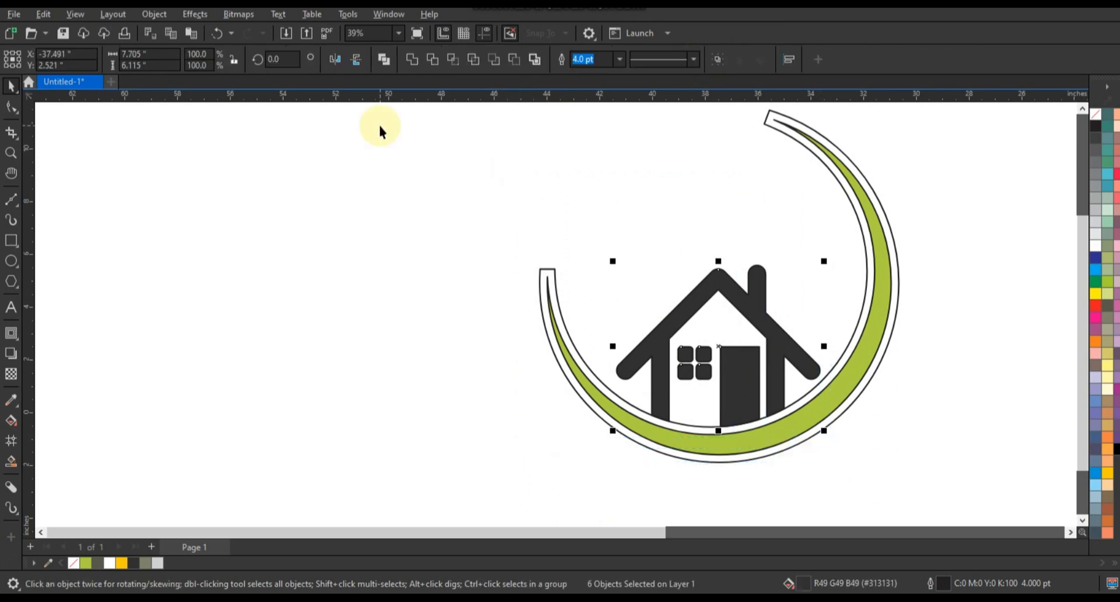
{"action": "left_click", "coordinate": [410, 59]}
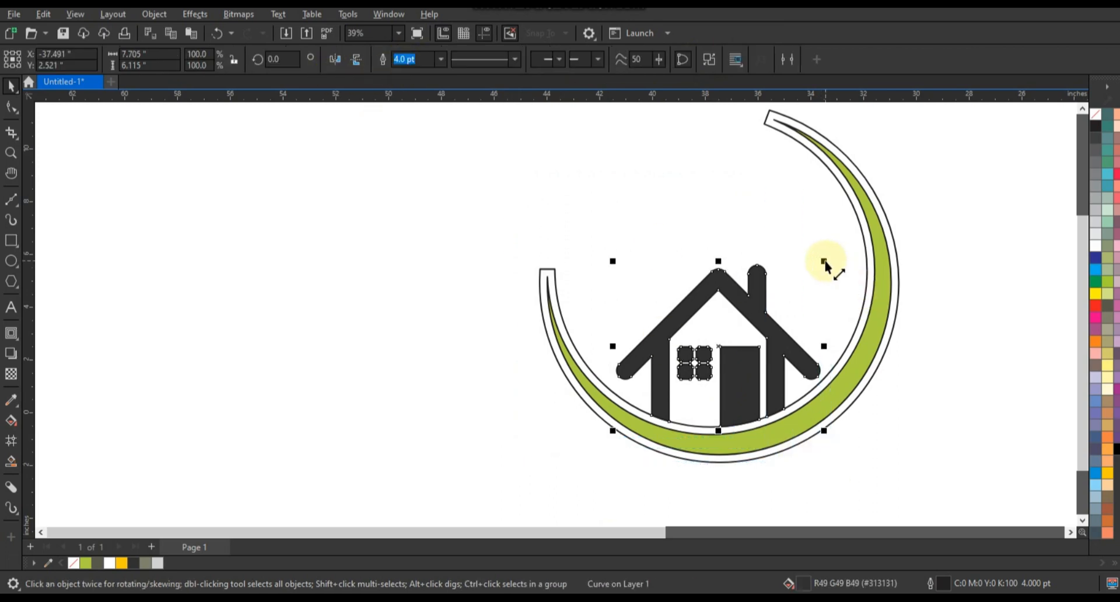
- Add a one-step outside contour of about 0.296 in to the house and break the contour apart
{"action": "left_click", "coordinate": [11, 333]}
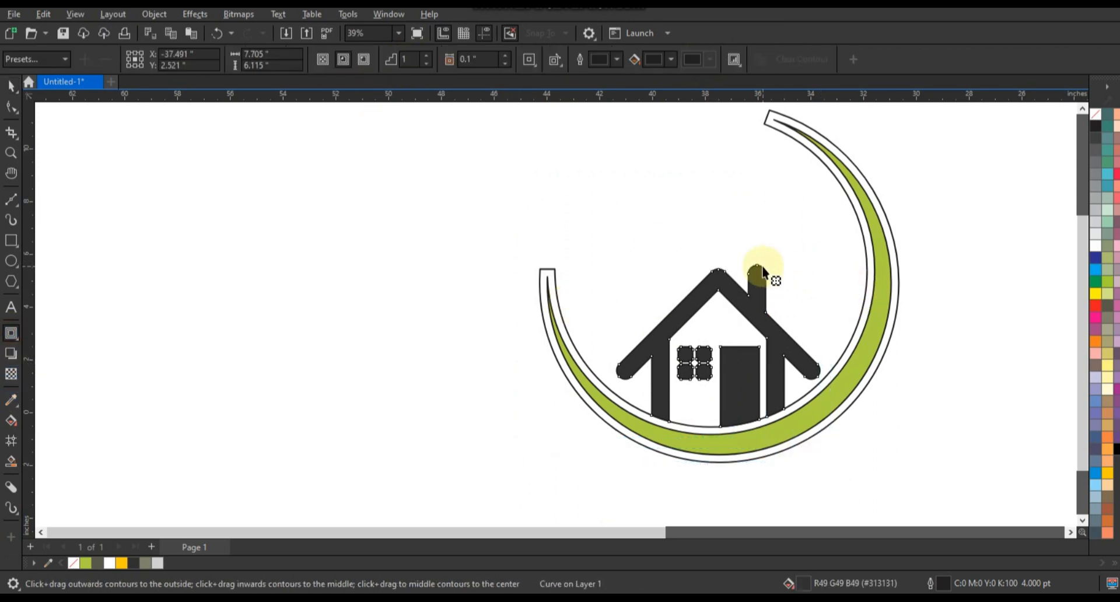
{"action": "left_click_drag", "start_coordinate": [758, 270], "coordinate": [765, 260]}
{"action": "left_click", "coordinate": [11, 85]}
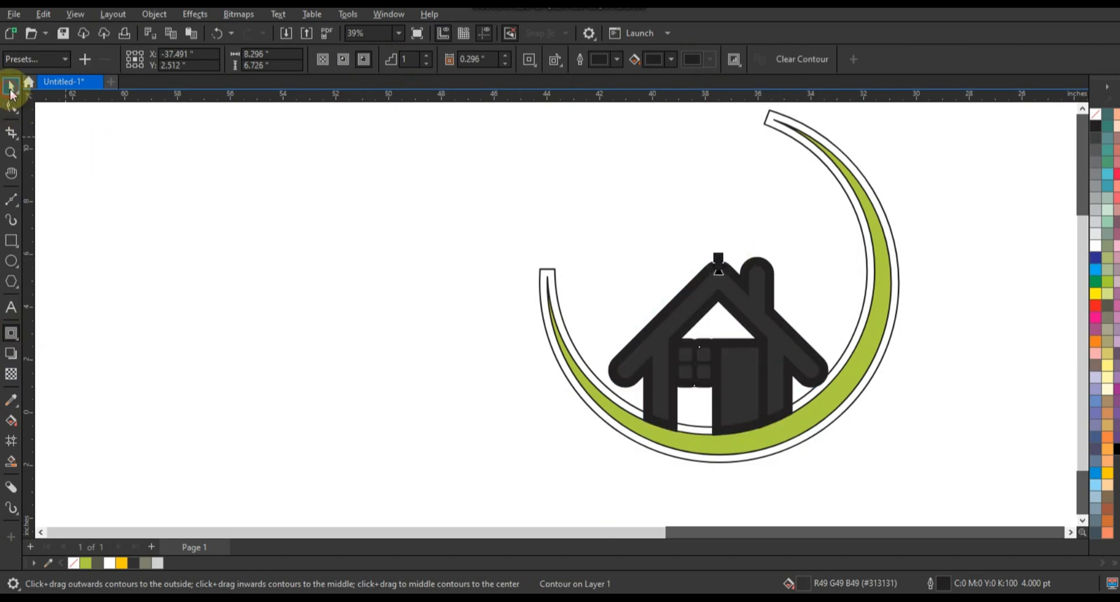
{"action": "left_click", "coordinate": [154, 13]}
{"action": "left_click", "coordinate": [208, 341]}
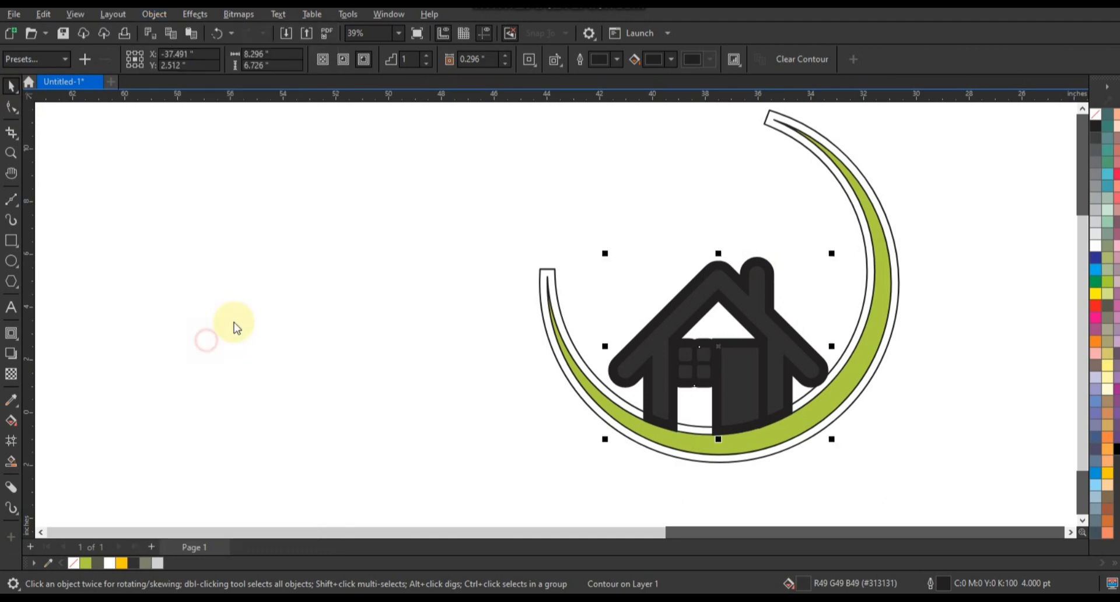
- Remove the black fill from the house's contour shape
{"action": "left_click", "coordinate": [758, 262]}
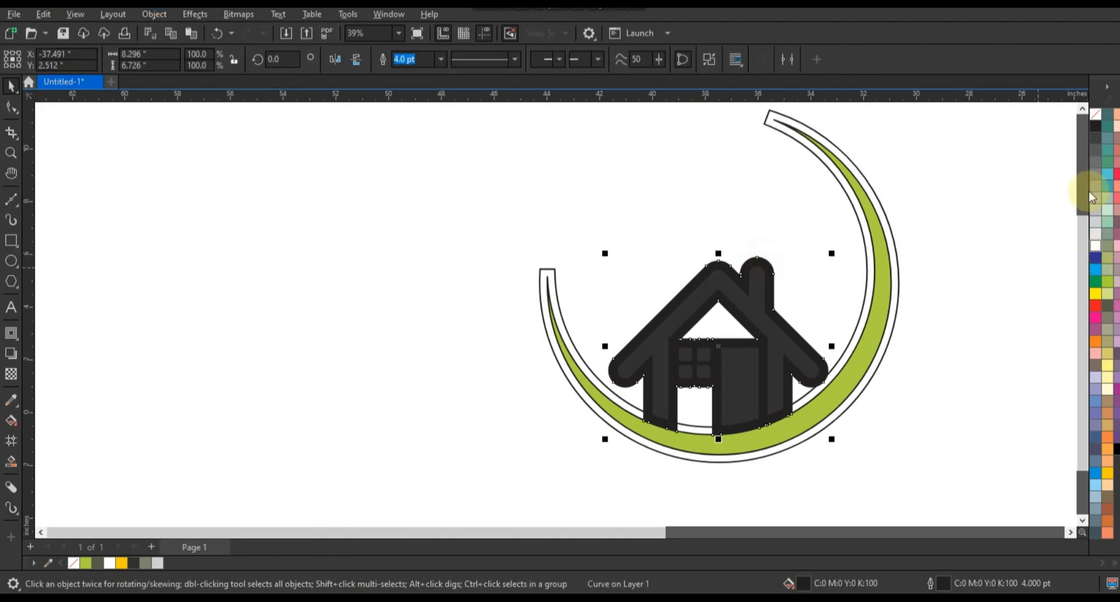
{"action": "left_click", "coordinate": [1094, 116]}
{"action": "left_click", "coordinate": [787, 318]}
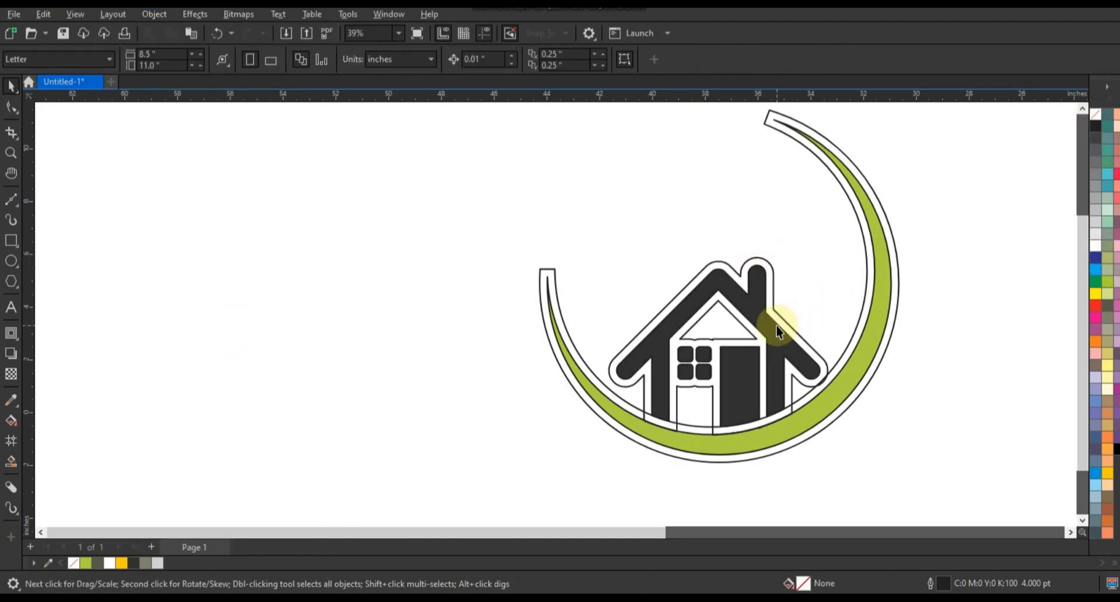
- Duplicate the dark house and place the copy up and to the left, overlapping the original and the crescent's thin end
{"action": "left_click", "coordinate": [786, 347]}
{"action": "left_click_drag", "start_coordinate": [786, 347], "coordinate": [692, 302]}
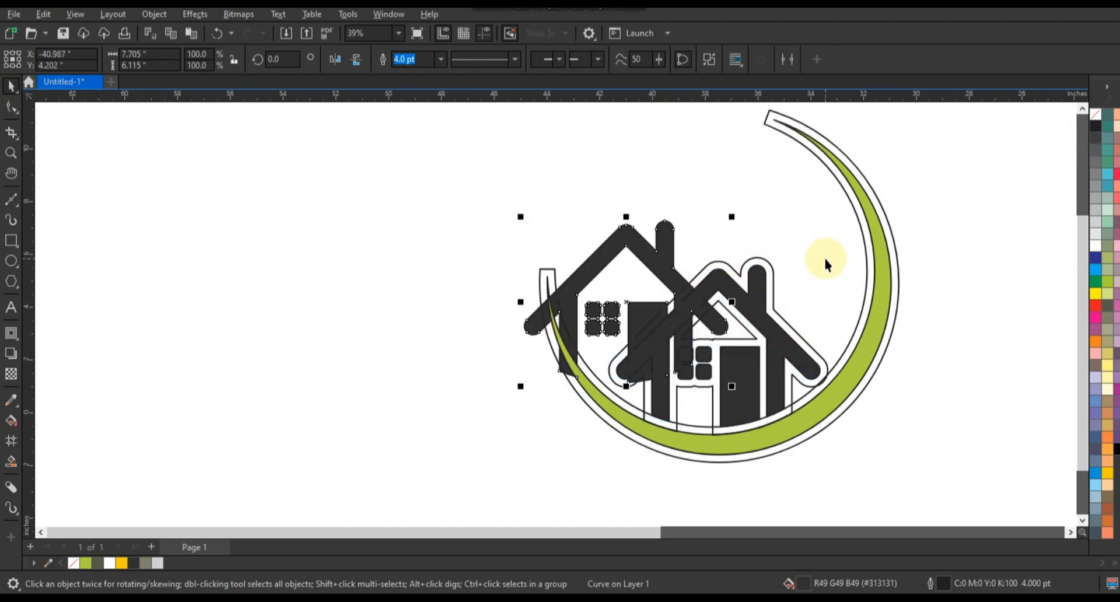
{"action": "left_click", "coordinate": [973, 298]}
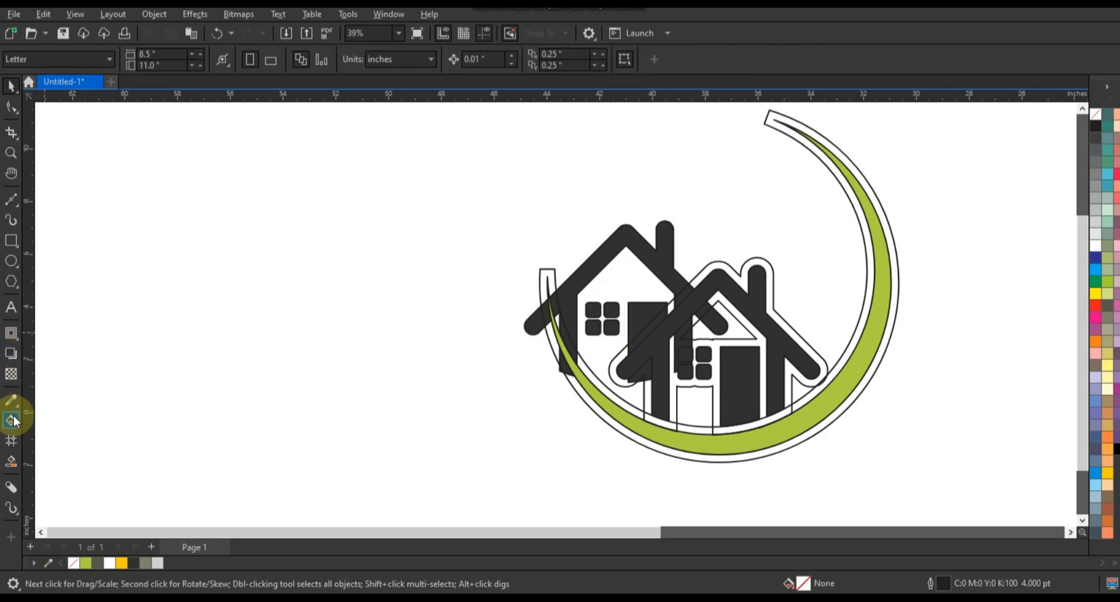
- Smart-fill the rear house's unobstructed door area, roof and wall area, and four window panes with blue #336699
{"action": "left_click", "coordinate": [16, 460]}
{"action": "left_click", "coordinate": [645, 318]}
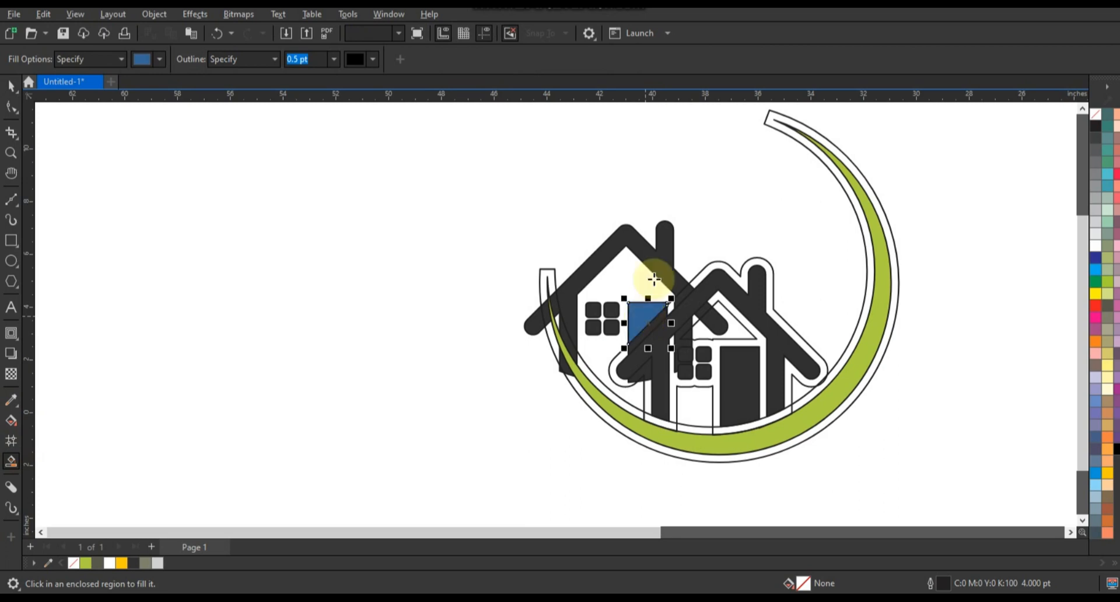
{"action": "left_click", "coordinate": [657, 267]}
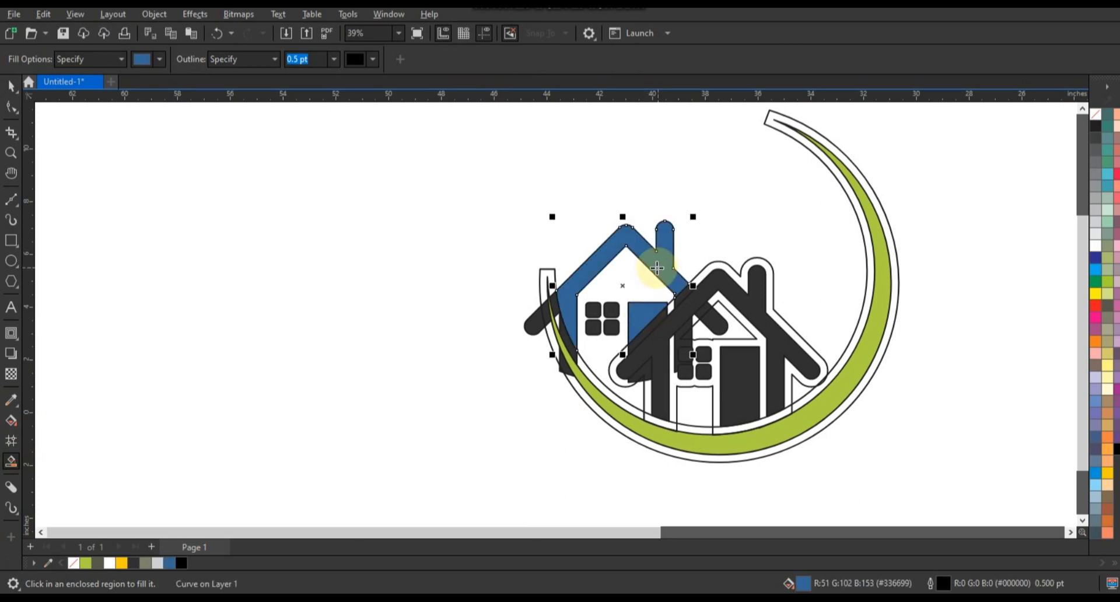
{"action": "left_click", "coordinate": [592, 313]}
{"action": "left_click", "coordinate": [608, 316]}
{"action": "left_click", "coordinate": [610, 325]}
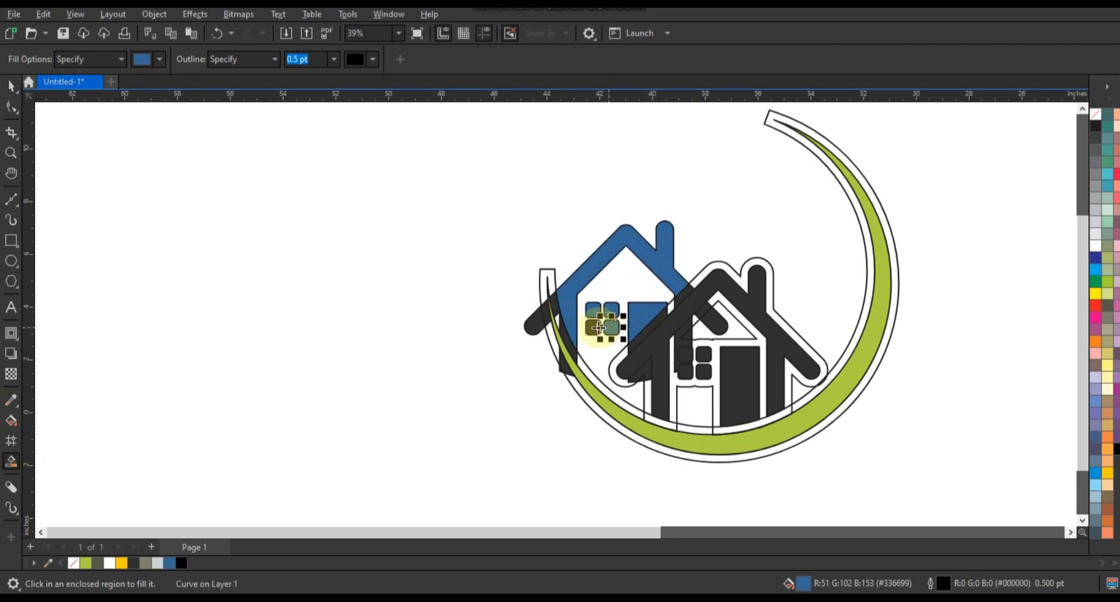
{"action": "left_click", "coordinate": [594, 327]}
- Weld the blue window panes, door and roof pieces into one rear house shape
{"action": "left_click", "coordinate": [10, 88]}
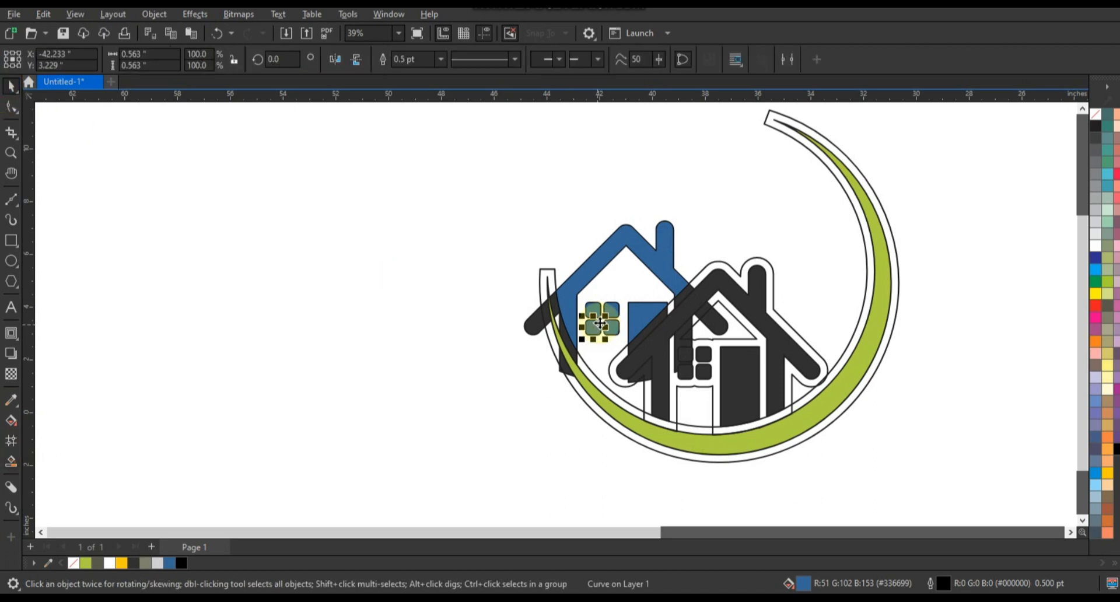
{"action": "left_click", "coordinate": [615, 315]}
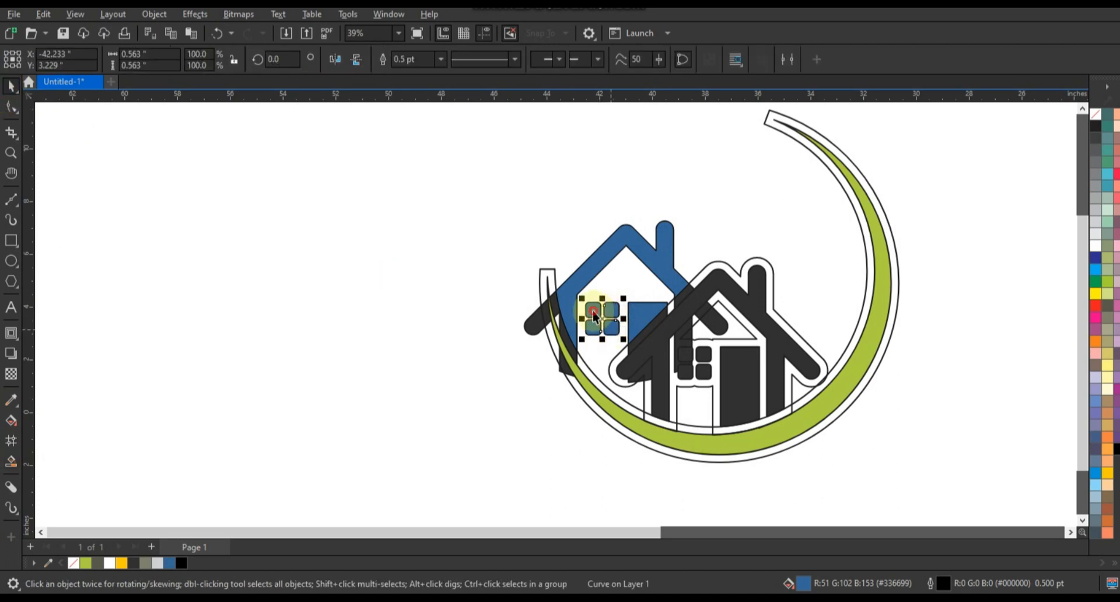
{"action": "left_click", "coordinate": [647, 316], "text": "shift"}
{"action": "left_click", "coordinate": [668, 264], "text": "shift"}
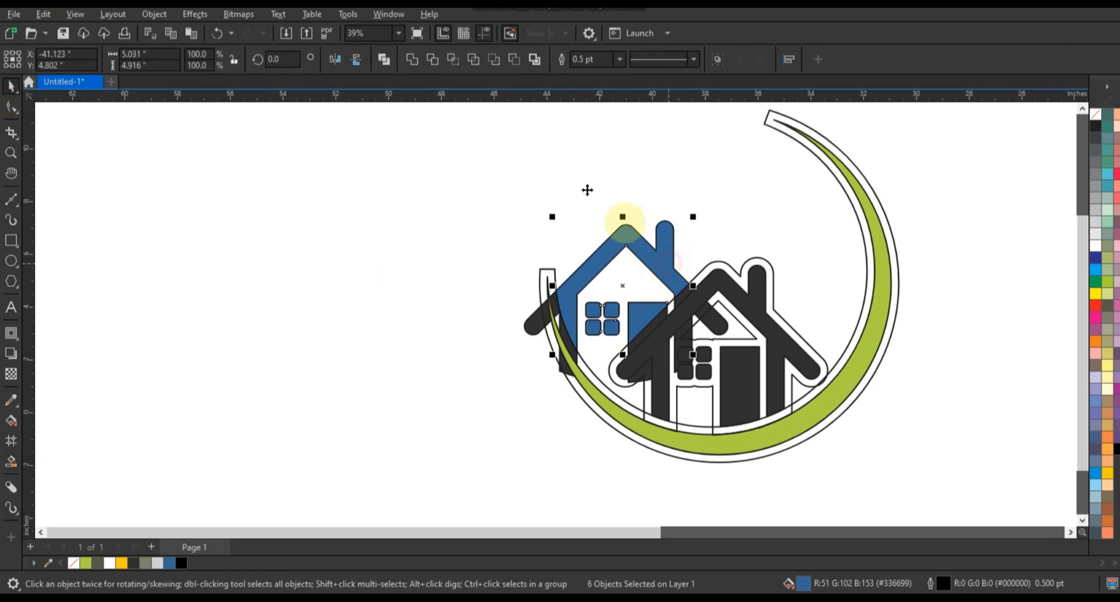
{"action": "left_click", "coordinate": [413, 61]}
{"action": "left_click", "coordinate": [402, 258]}
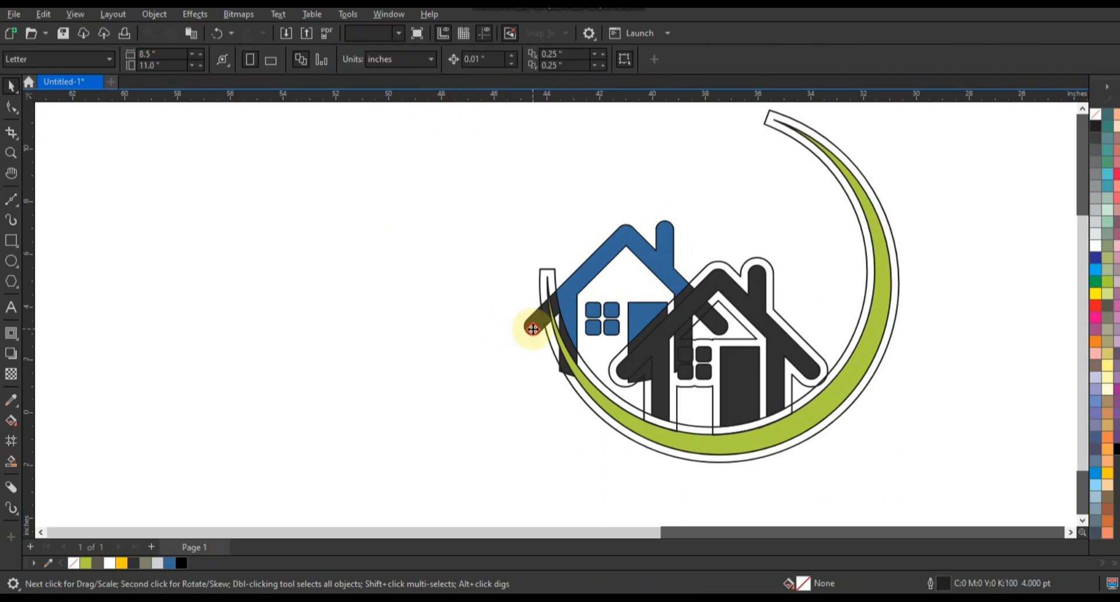
- Delete the dark house copy behind the blue shape and the contour outline around the crescent
{"action": "left_click", "coordinate": [530, 328]}
{"action": "key", "text": "Delete"}
{"action": "left_click", "coordinate": [578, 393]}
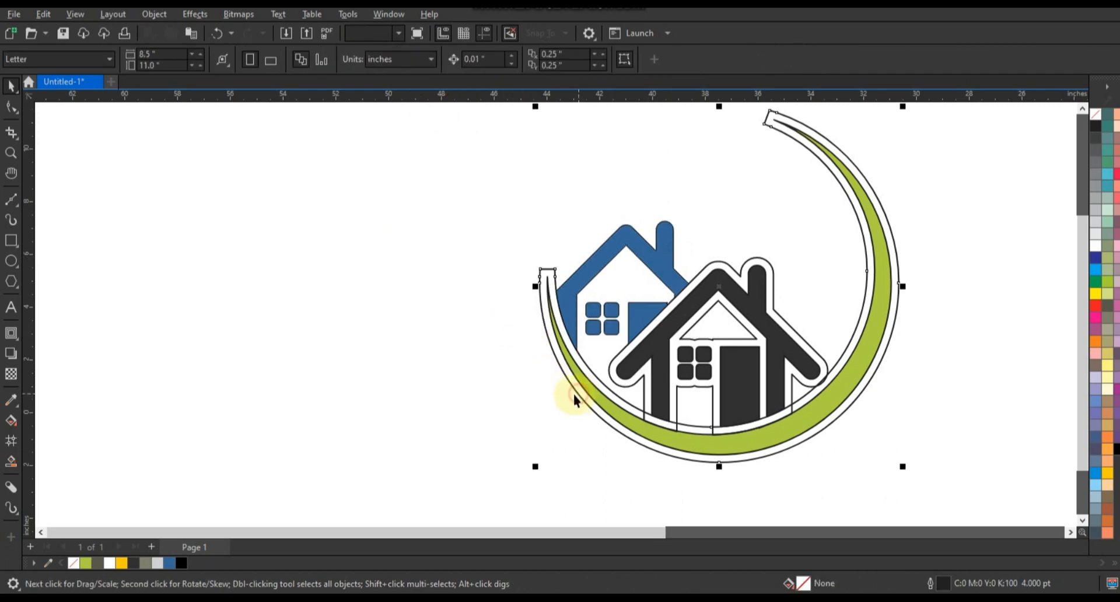
{"action": "key", "text": "Delete"}
- Fill the rear house with gray #81806E and delete the contour outline around the front house
{"action": "left_click", "coordinate": [644, 324]}
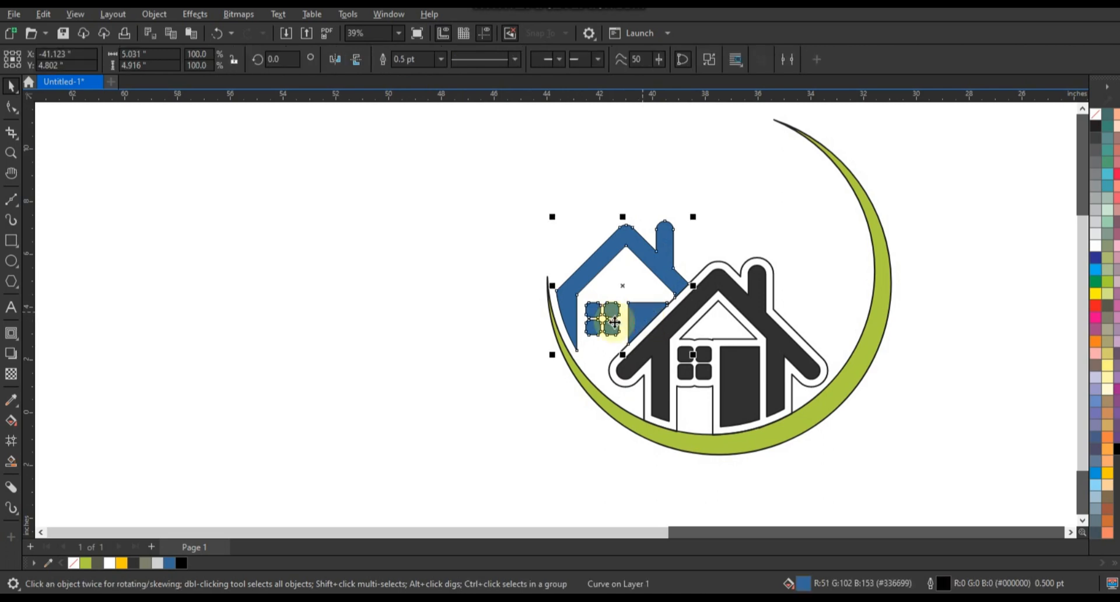
{"action": "left_click", "coordinate": [150, 563]}
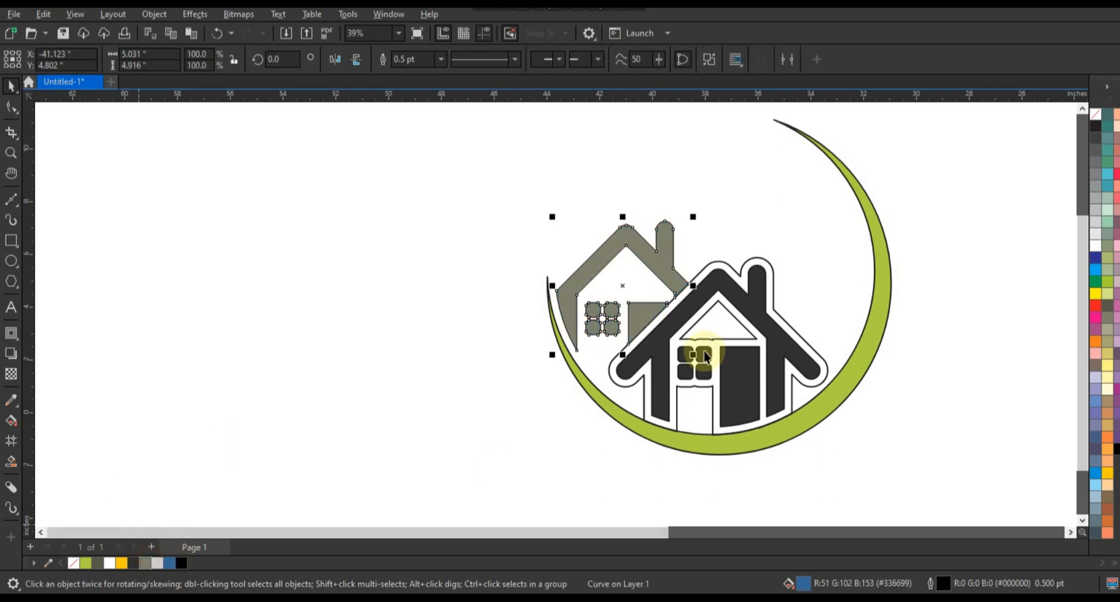
{"action": "left_click", "coordinate": [729, 276]}
{"action": "key", "text": "Delete"}
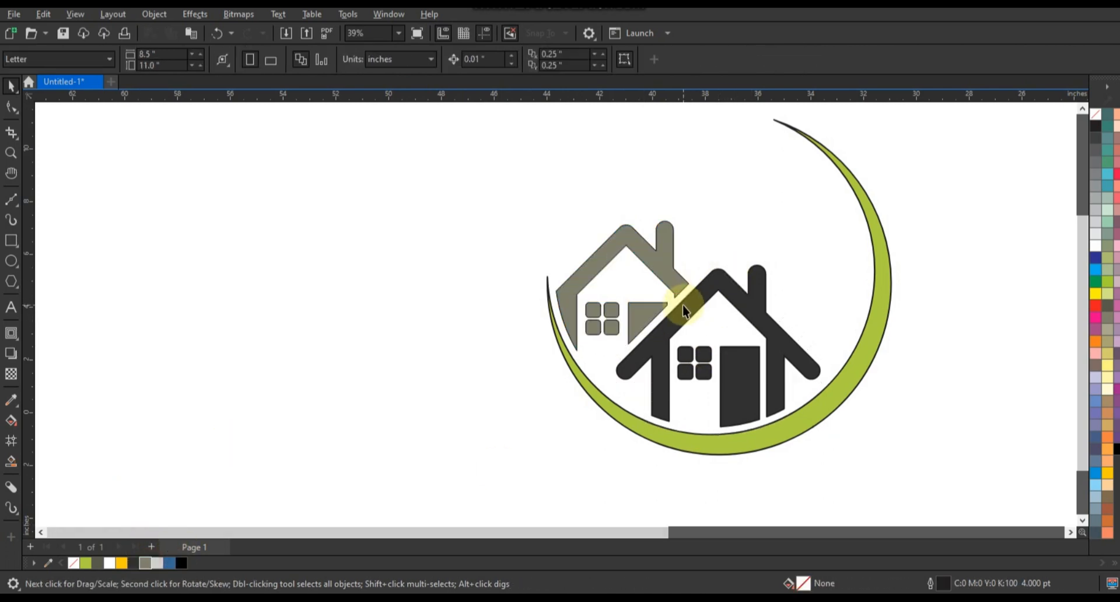
- Remove the outlines from both the gray rear house and the dark front house
{"action": "left_click", "coordinate": [649, 318]}
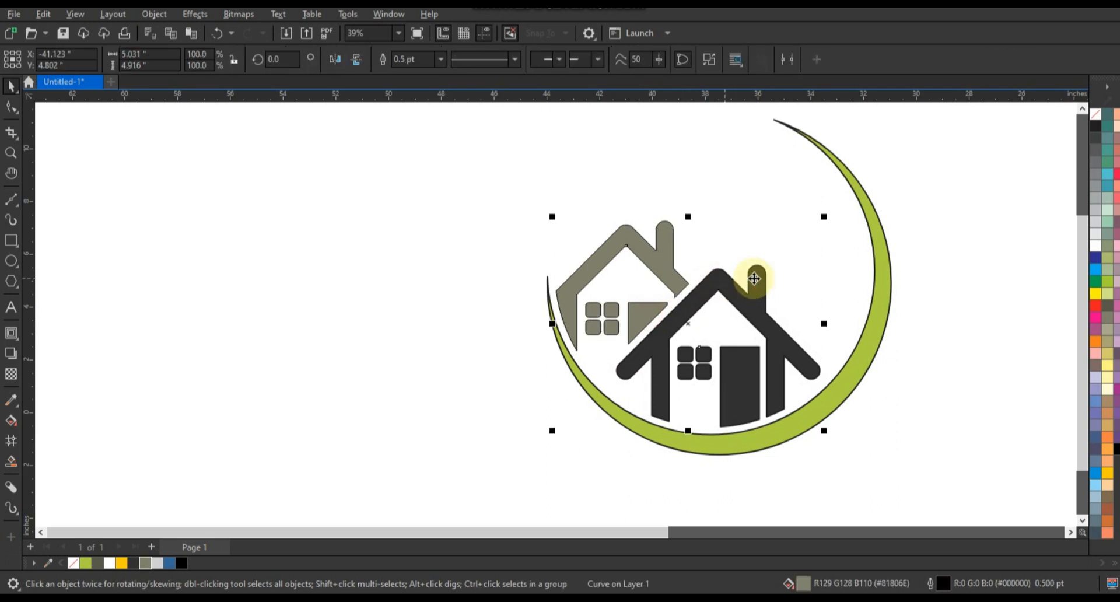
{"action": "left_click", "coordinate": [754, 279], "text": "shift"}
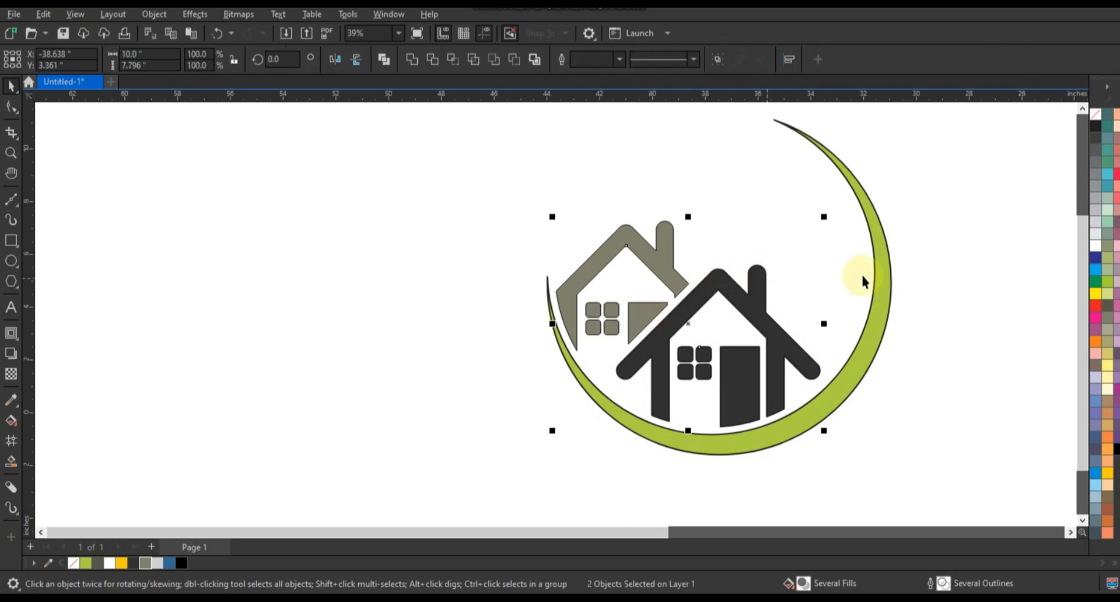
{"action": "right_click", "coordinate": [1093, 114]}
{"action": "left_click", "coordinate": [1080, 122]}
{"action": "left_click", "coordinate": [962, 259]}
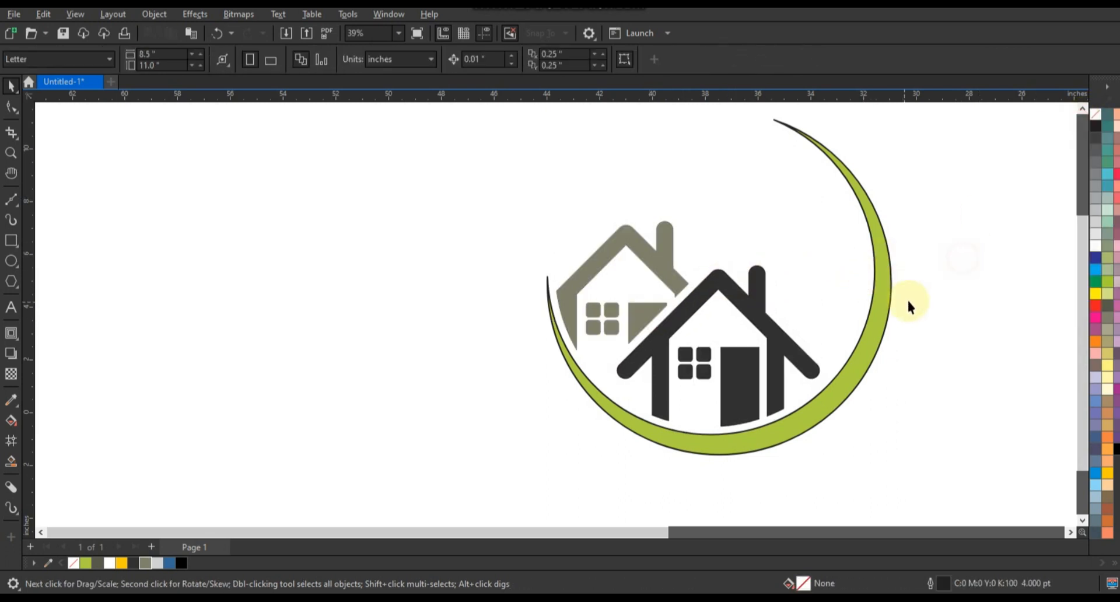
- Remove the outline from the green crescent
{"action": "left_click", "coordinate": [890, 305]}
{"action": "right_click", "coordinate": [1093, 119]}
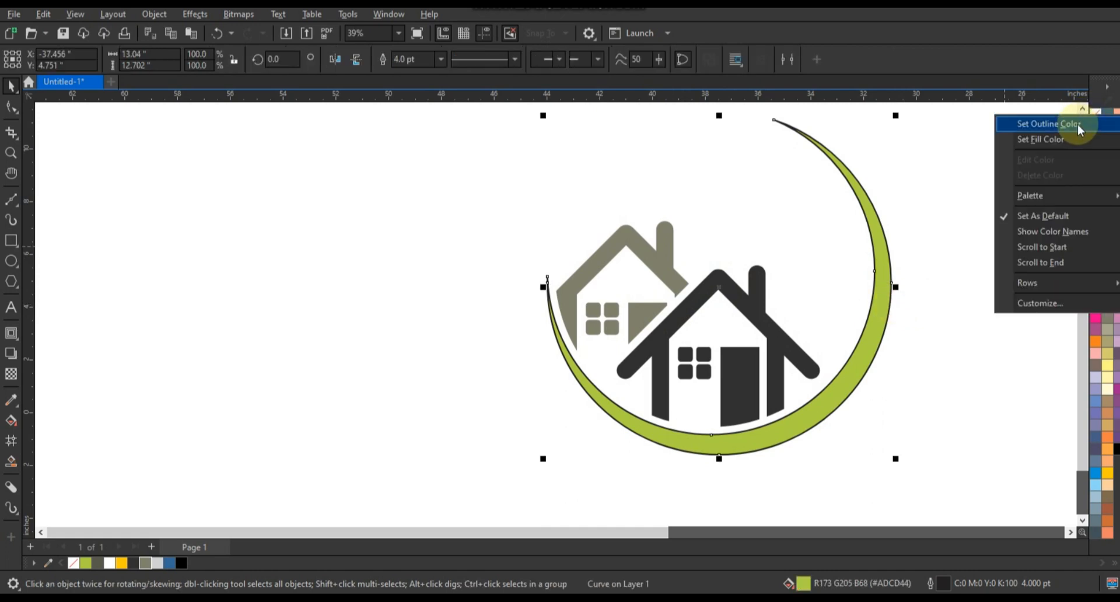
{"action": "left_click", "coordinate": [1080, 121]}
{"action": "scroll", "coordinate": [928, 315], "scroll_direction": "down", "scroll_amount": 2}
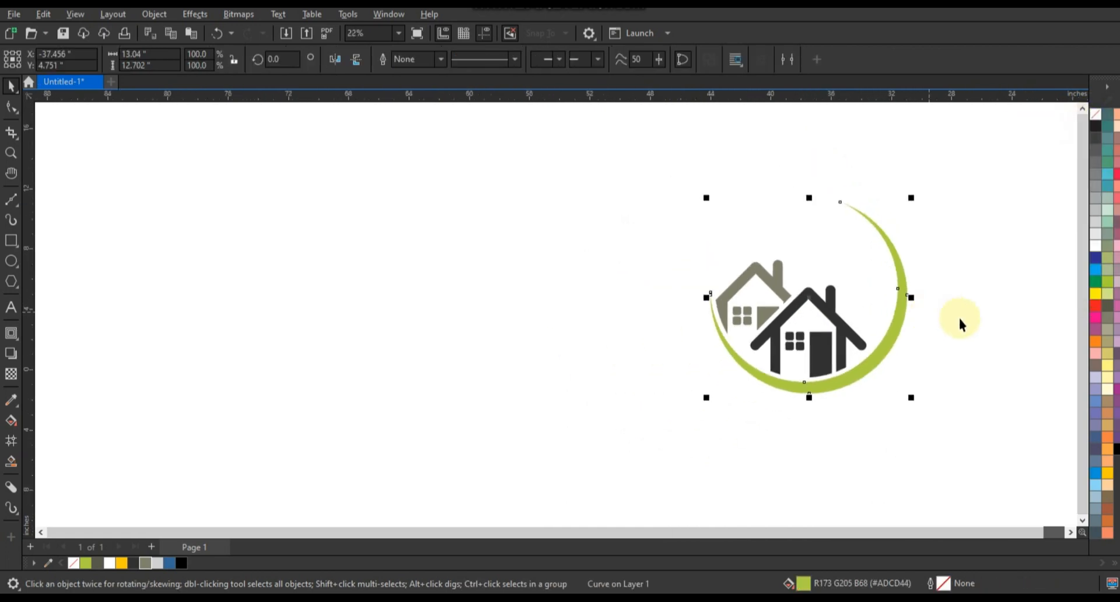
{"action": "scroll", "coordinate": [958, 316], "scroll_direction": "down", "scroll_amount": 1}
{"action": "left_click", "coordinate": [169, 205]}
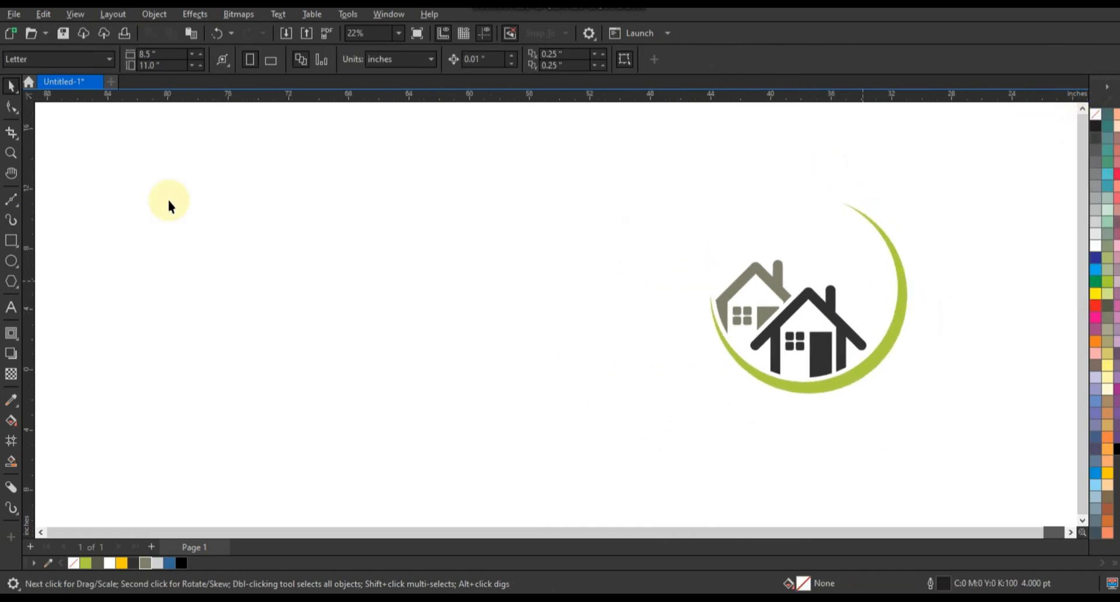
- Draw a sun circle about 2.7 inches wide above the houses, filled yellow #FFCA08 without an outline
{"action": "left_click", "coordinate": [11, 153]}
{"action": "left_click_drag", "start_coordinate": [654, 159], "coordinate": [949, 353]}
{"action": "left_click", "coordinate": [11, 262]}
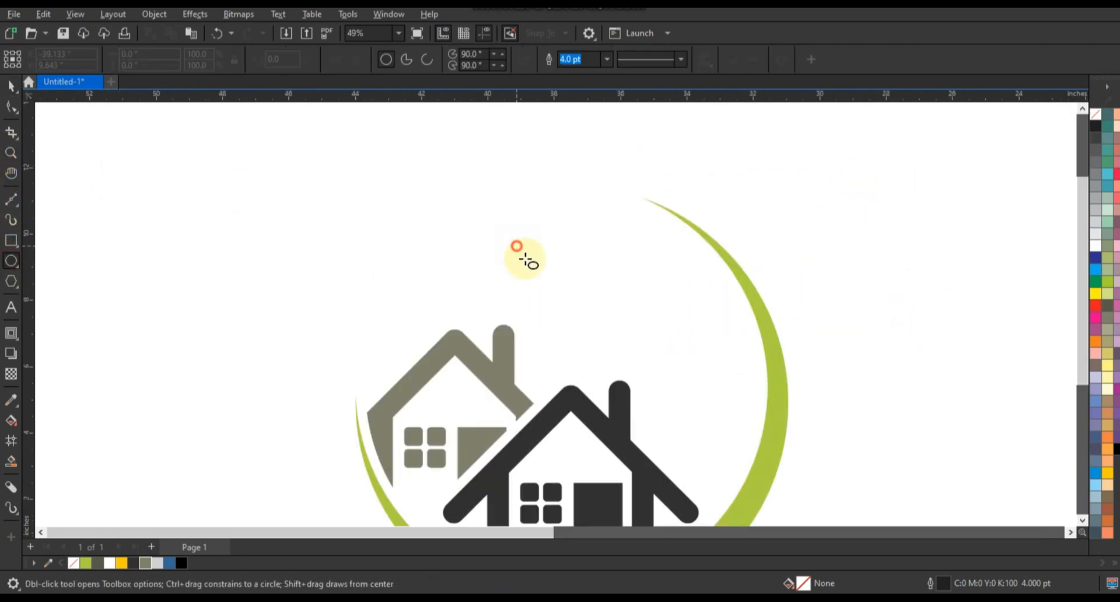
{"action": "left_click_drag", "start_coordinate": [516, 246], "coordinate": [571, 337]}
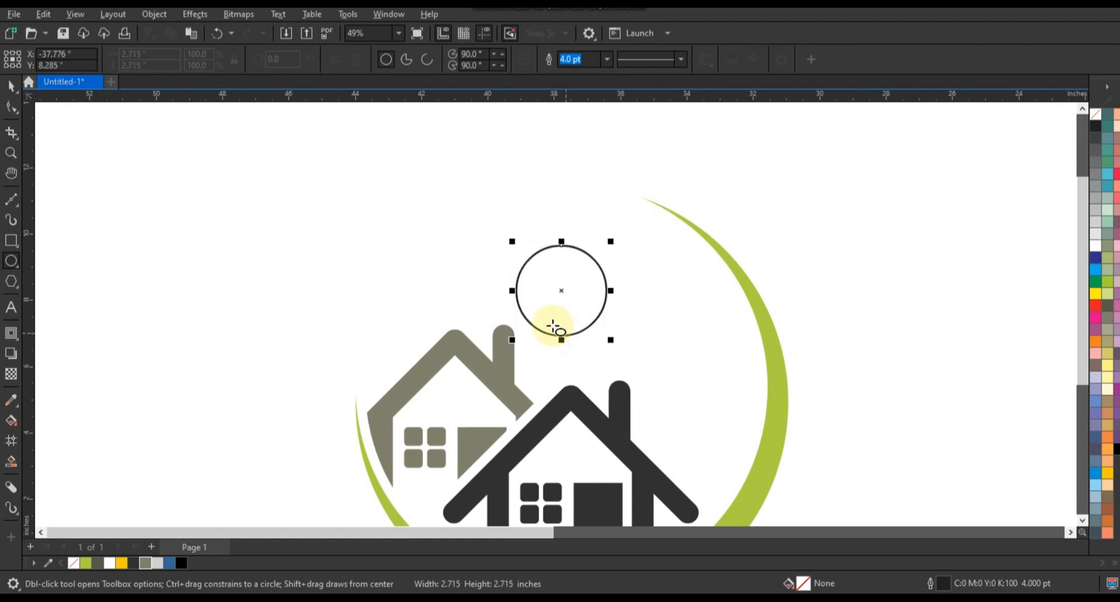
{"action": "left_click", "coordinate": [11, 87]}
{"action": "left_click", "coordinate": [124, 564]}
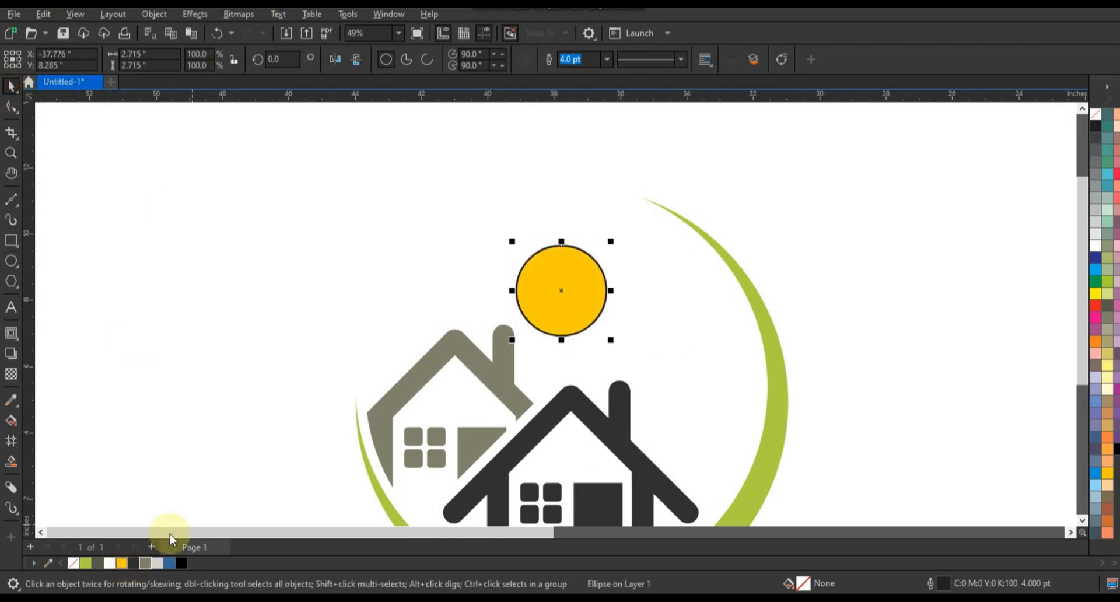
{"action": "right_click", "coordinate": [1096, 118]}
{"action": "left_click", "coordinate": [1065, 127]}
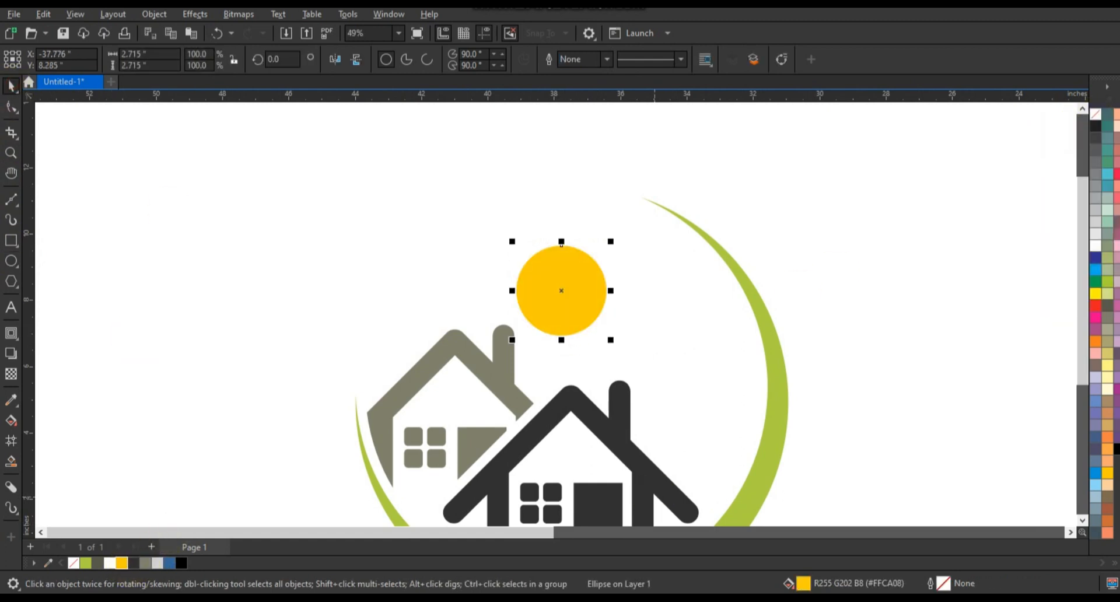
- Draw a circle in the empty area beside the logo and overlap it with a slightly lower copy stretched about 2.93 inches wide
{"action": "left_click", "coordinate": [11, 261]}
{"action": "left_click_drag", "start_coordinate": [136, 238], "coordinate": [230, 326]}
{"action": "left_click", "coordinate": [11, 87]}
{"action": "left_click_drag", "start_coordinate": [151, 285], "coordinate": [148, 296]}
{"action": "right_click", "coordinate": [149, 295]}
{"action": "left_click_drag", "start_coordinate": [231, 293], "coordinate": [234, 293]}
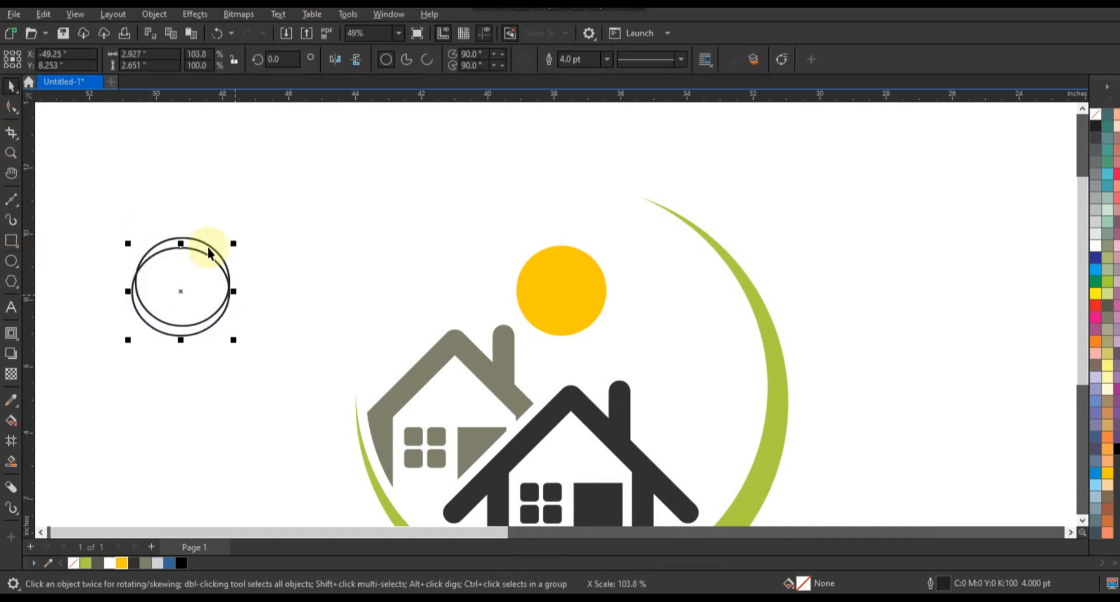
- Trim the upper circle with the lower copy and delete that copy, leaving a thin arc
{"action": "left_click", "coordinate": [208, 245], "text": "shift"}
{"action": "left_click", "coordinate": [439, 60]}
{"action": "left_click", "coordinate": [202, 285]}
{"action": "key", "text": "Delete"}
{"action": "left_click", "coordinate": [213, 254]}
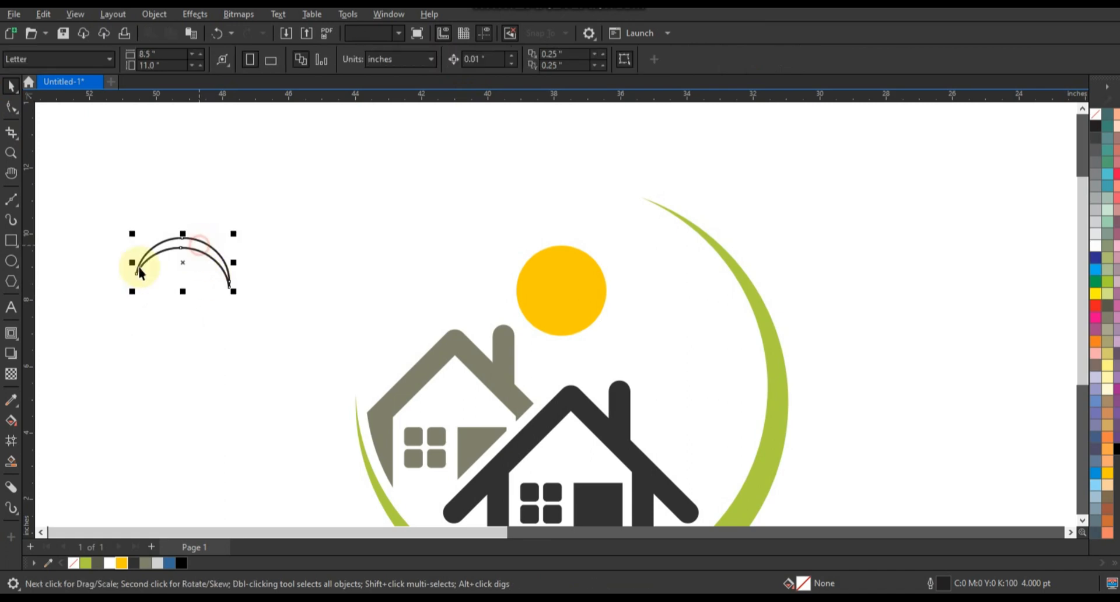
- Mirror a copy of the arc beside the original, weld both into a bird shape and fill it black
{"action": "left_click_drag", "start_coordinate": [133, 263], "coordinate": [279, 263]}
{"action": "right_click", "coordinate": [279, 262]}
{"action": "left_click", "coordinate": [206, 253], "text": "shift"}
{"action": "left_click", "coordinate": [417, 61]}
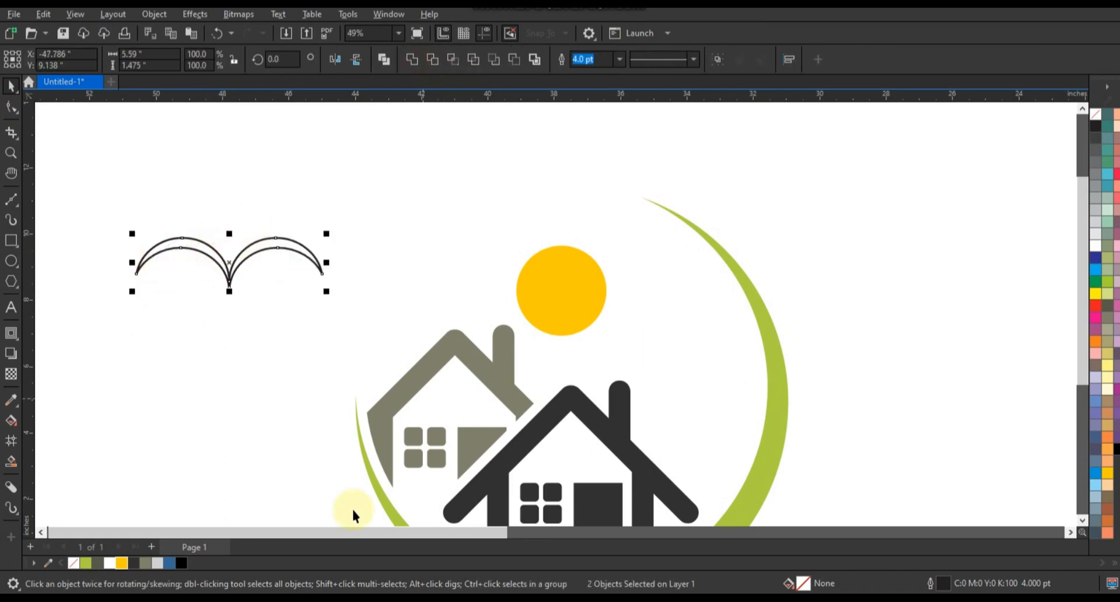
{"action": "left_click", "coordinate": [182, 562]}
- Shrink the bird onto the sun's lower edge without an outline and place two smaller copies below it
{"action": "left_click_drag", "start_coordinate": [274, 289], "coordinate": [273, 289]}
{"action": "left_click_drag", "start_coordinate": [232, 264], "coordinate": [591, 322]}
{"action": "right_click", "coordinate": [1094, 121]}
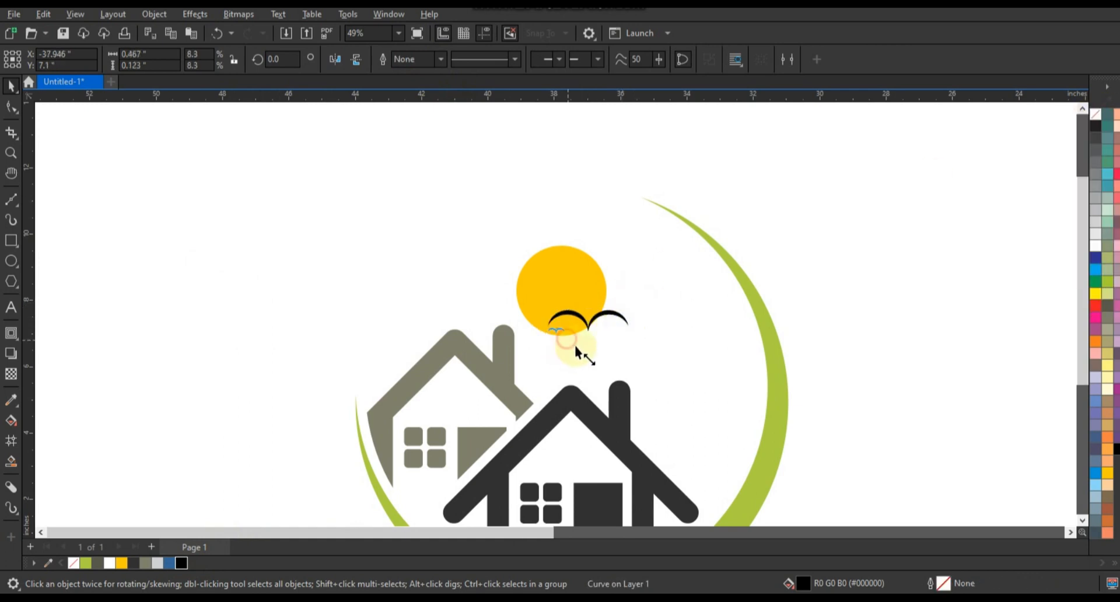
{"action": "left_click_drag", "start_coordinate": [566, 342], "coordinate": [649, 335]}
{"action": "left_click", "coordinate": [879, 288]}
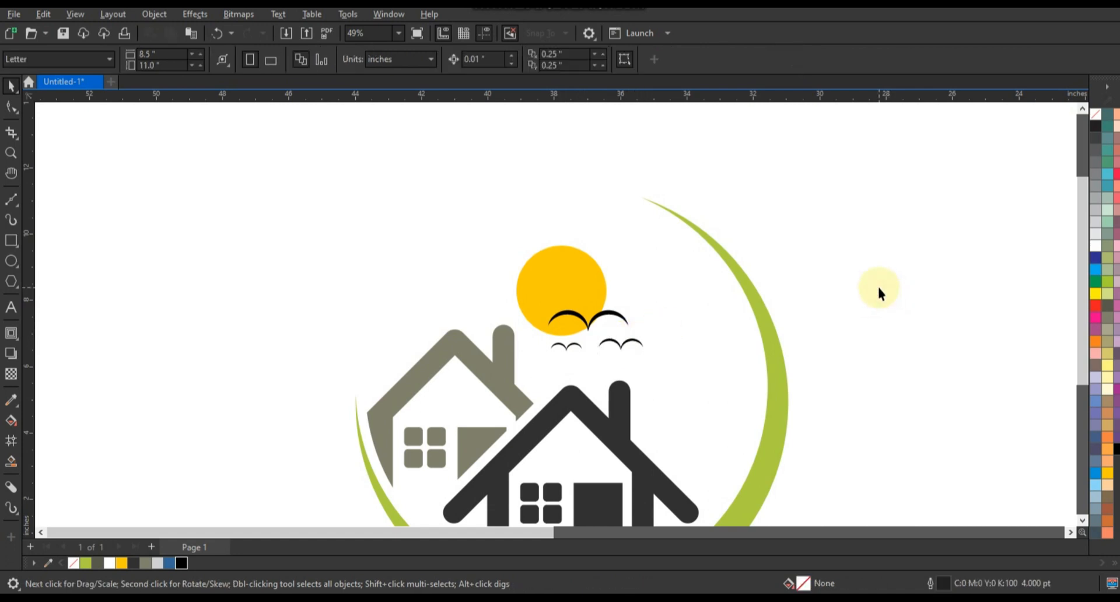
- Draw two coinciding vertical freehand lines about 4.6 inches long, joined at both ends, in the empty area beside the logo
{"action": "left_click", "coordinate": [11, 199]}
{"action": "left_click", "coordinate": [41, 214]}
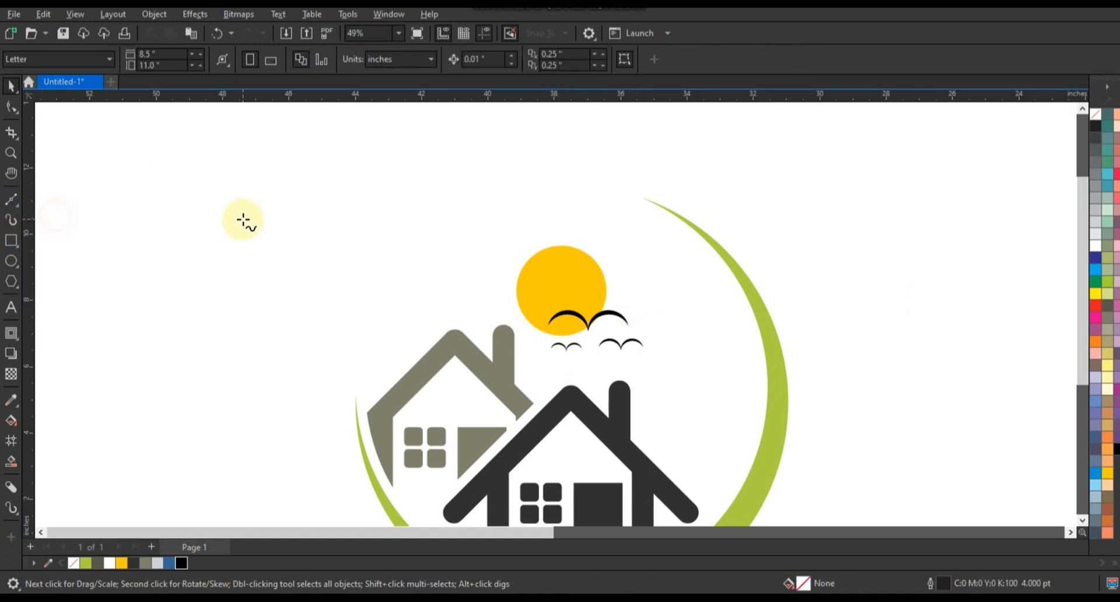
{"action": "left_click", "coordinate": [243, 220]}
{"action": "left_click", "coordinate": [242, 373]}
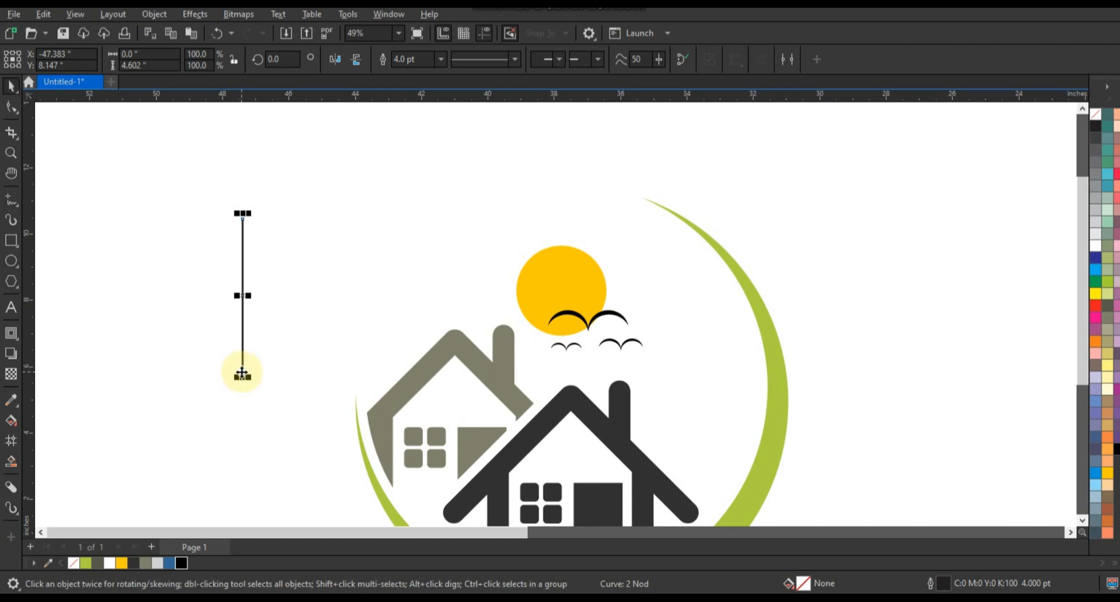
{"action": "left_click", "coordinate": [242, 375]}
{"action": "left_click", "coordinate": [242, 220]}
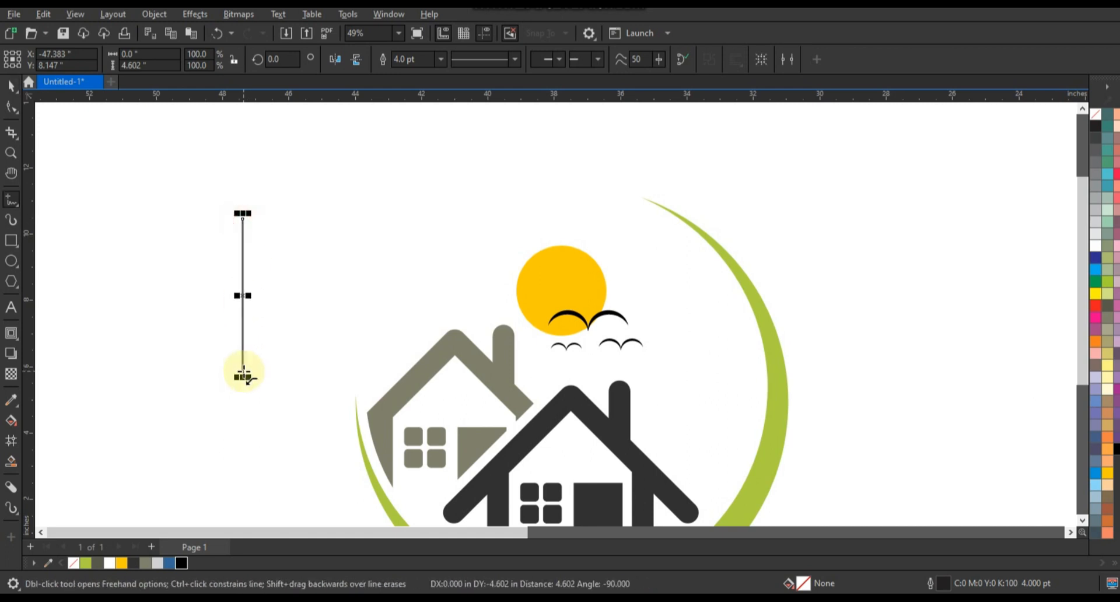
{"action": "left_click", "coordinate": [243, 372]}
- Convert the vertical lines to curves and bend them outward to opposite sides into a leaf shape
{"action": "left_click", "coordinate": [11, 107]}
{"action": "left_click_drag", "start_coordinate": [159, 164], "coordinate": [292, 389]}
{"action": "left_click", "coordinate": [215, 60]}
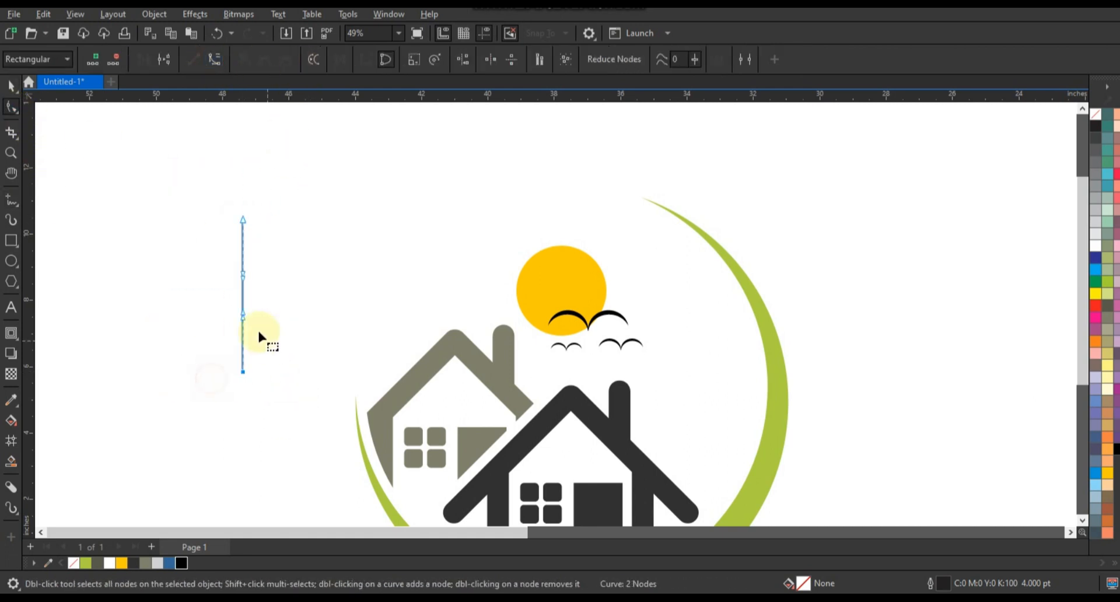
{"action": "left_click_drag", "start_coordinate": [311, 321], "coordinate": [317, 324]}
{"action": "left_click_drag", "start_coordinate": [243, 276], "coordinate": [276, 249]}
{"action": "left_click_drag", "start_coordinate": [243, 322], "coordinate": [182, 307]}
{"action": "left_click_drag", "start_coordinate": [243, 270], "coordinate": [280, 253]}
- Draw a narrow triangle about 3.2 inches tall from below the leaf's base up to its middle as the vein
{"action": "left_click", "coordinate": [11, 201]}
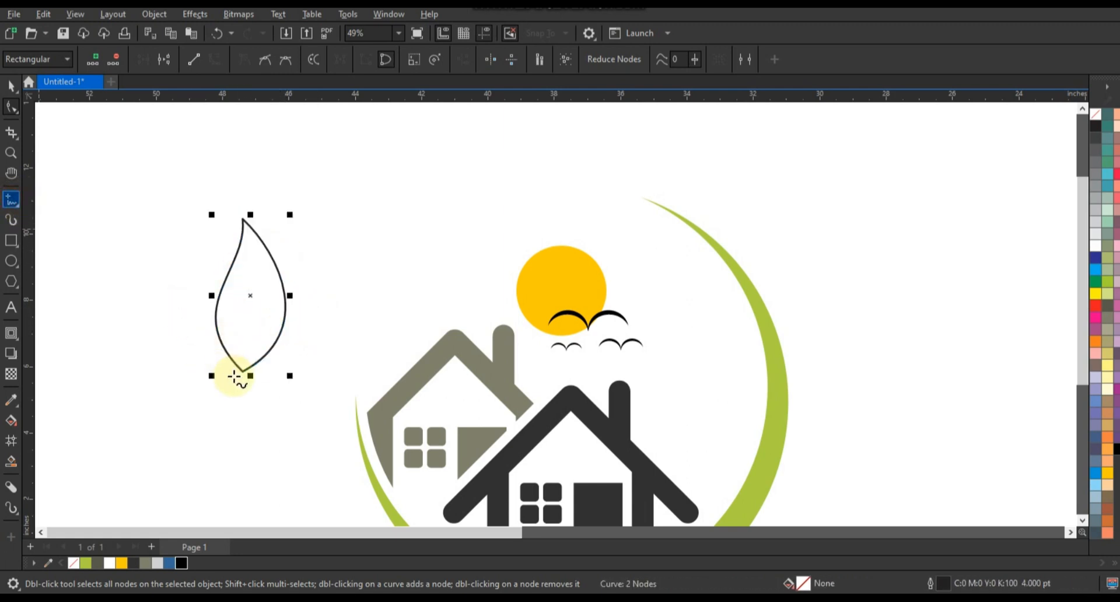
{"action": "left_click", "coordinate": [238, 378]}
{"action": "left_click", "coordinate": [246, 283]}
{"action": "left_click", "coordinate": [238, 381]}
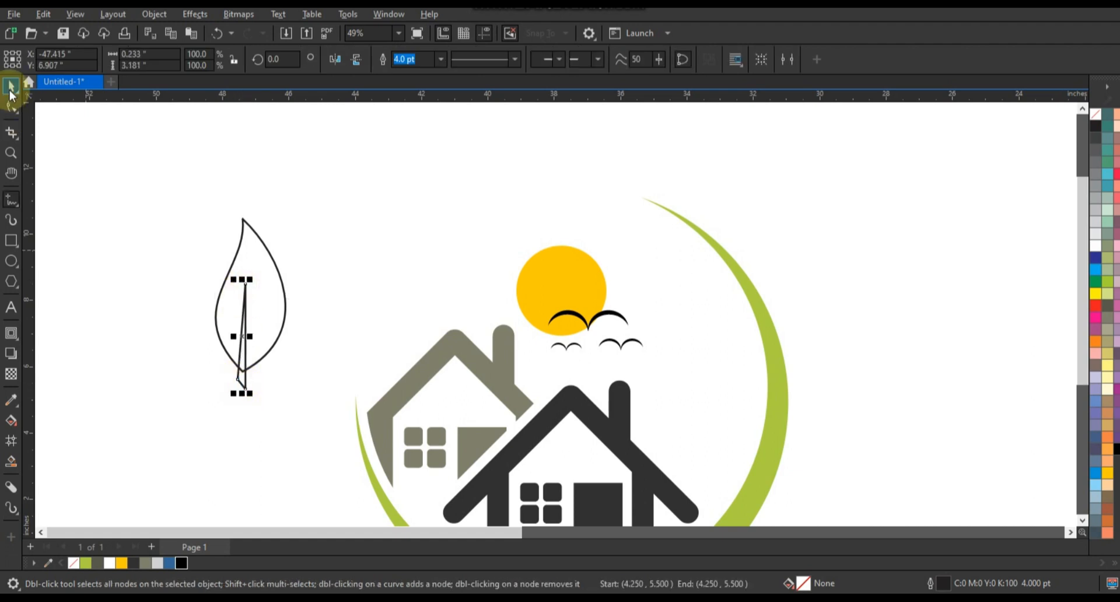
- Trim the leaf with the narrow triangle and delete the triangle
{"action": "left_click", "coordinate": [12, 87]}
{"action": "left_click", "coordinate": [256, 266], "text": "shift"}
{"action": "left_click", "coordinate": [429, 60]}
{"action": "left_click", "coordinate": [390, 212]}
{"action": "left_click", "coordinate": [244, 376]}
{"action": "key", "text": "Delete"}
{"action": "left_click", "coordinate": [277, 328]}
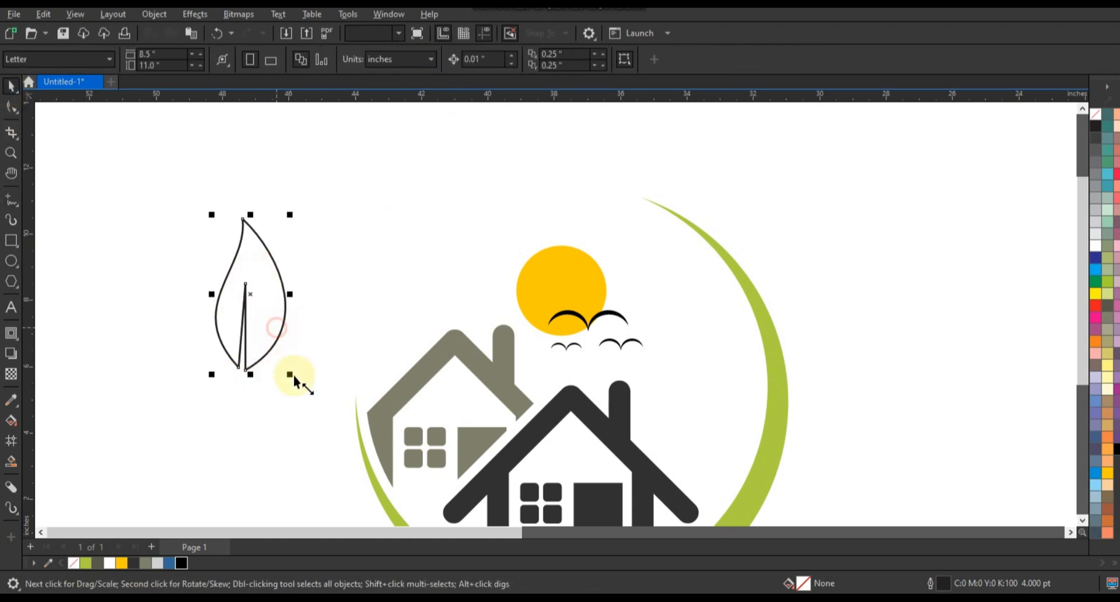
- Scale the leaf to about 62%, rotate it about 79 degrees and position it at the crescent's upper tip
{"action": "left_click_drag", "start_coordinate": [291, 374], "coordinate": [277, 345]}
{"action": "left_click", "coordinate": [266, 321]}
{"action": "left_click_drag", "start_coordinate": [277, 344], "coordinate": [599, 174]}
{"action": "left_click", "coordinate": [618, 178]}
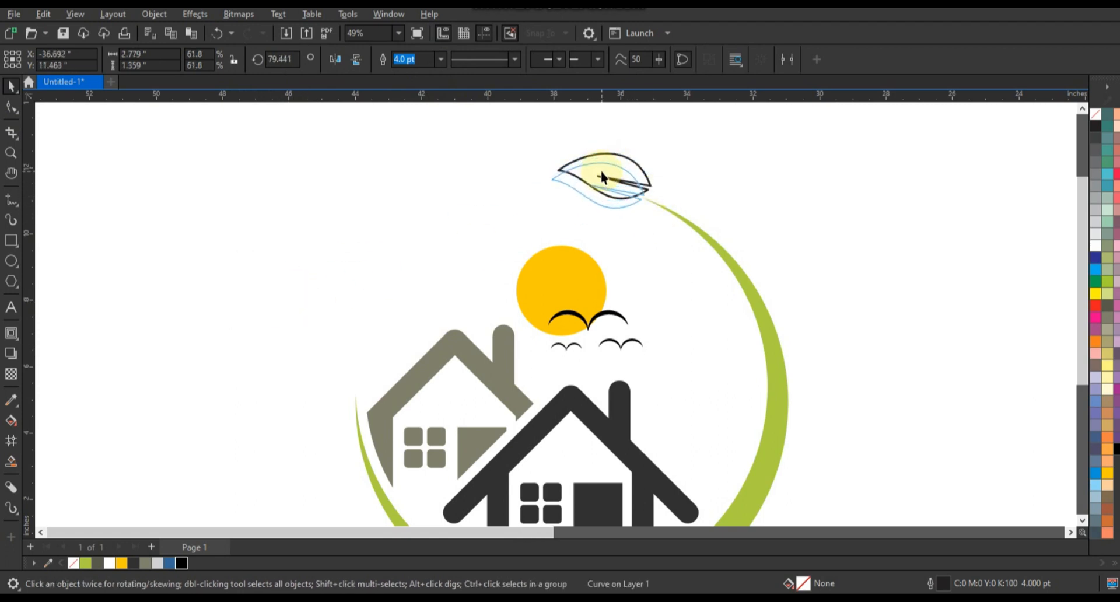
- Add two smaller rotated leaf copies around the crescent's tip, one below it and one upright above it
{"action": "left_click_drag", "start_coordinate": [651, 215], "coordinate": [656, 251]}
{"action": "left_click", "coordinate": [656, 251]}
{"action": "left_click", "coordinate": [647, 229]}
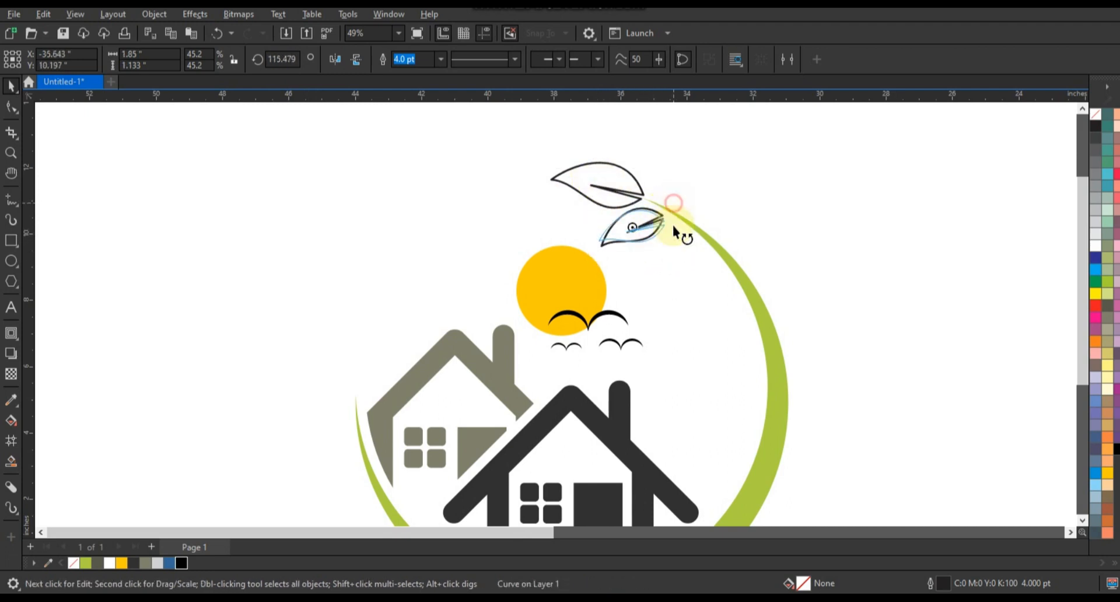
{"action": "mouse_move", "coordinate": [670, 201]}
{"action": "left_mouse_down"}
{"action": "mouse_move", "coordinate": [649, 264]}
{"action": "mouse_move", "coordinate": [671, 194]}
{"action": "left_mouse_up"}
{"action": "left_click_drag", "start_coordinate": [690, 142], "coordinate": [685, 153]}
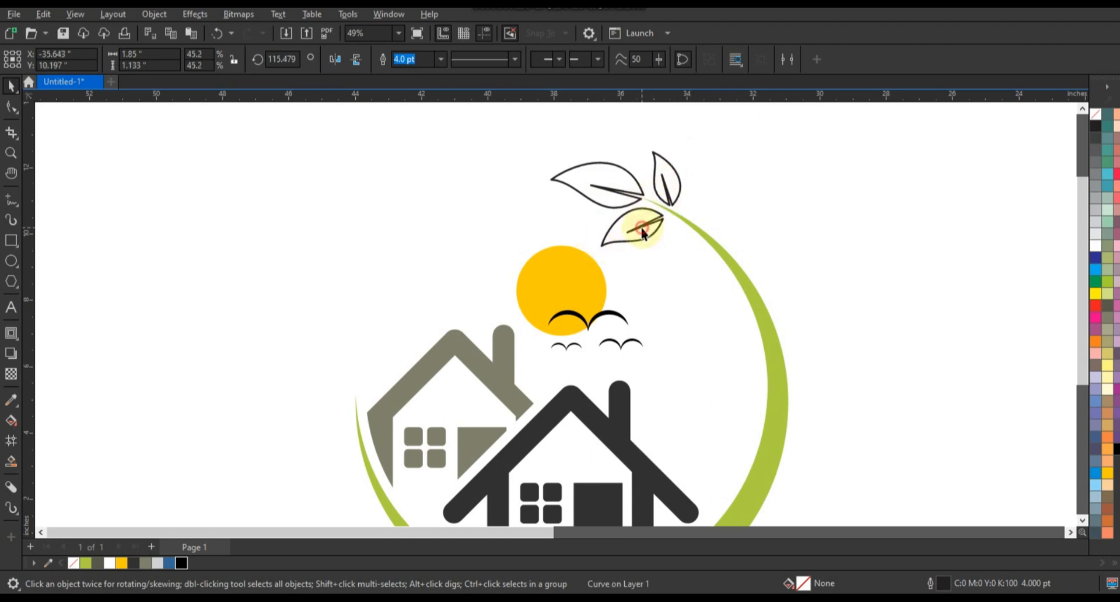
- Fill the lower leaf and the largest leaf with the crescent's green #ADCD44
{"action": "left_click", "coordinate": [86, 563]}
{"action": "left_click", "coordinate": [596, 188]}
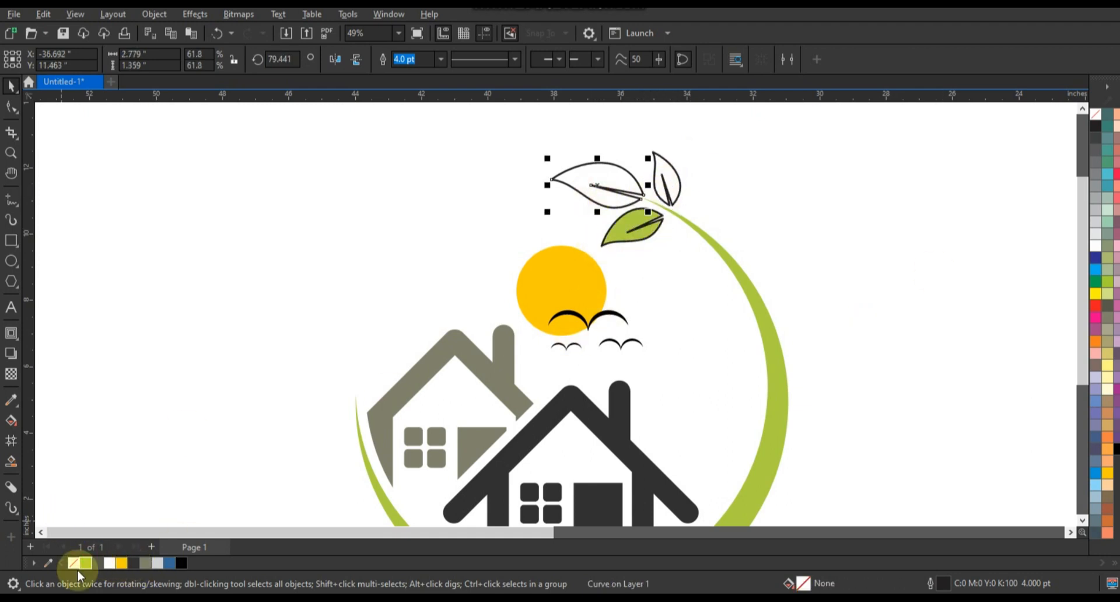
{"action": "left_click", "coordinate": [85, 563]}
- Mix further green shades, coloring the largest leaf darker green and the small upright leaf light green #C5E364
{"action": "left_click", "coordinate": [12, 420]}
{"action": "left_click", "coordinate": [204, 61]}
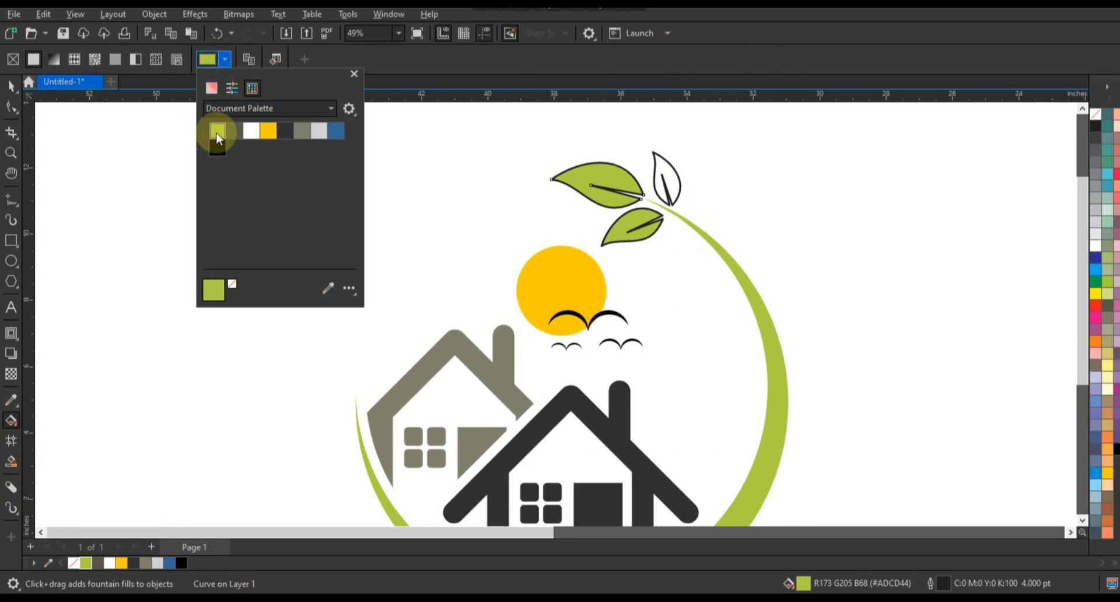
{"action": "left_click", "coordinate": [213, 89]}
{"action": "left_click", "coordinate": [286, 149]}
{"action": "left_click_drag", "start_coordinate": [285, 149], "coordinate": [278, 137]}
{"action": "left_click", "coordinate": [12, 86]}
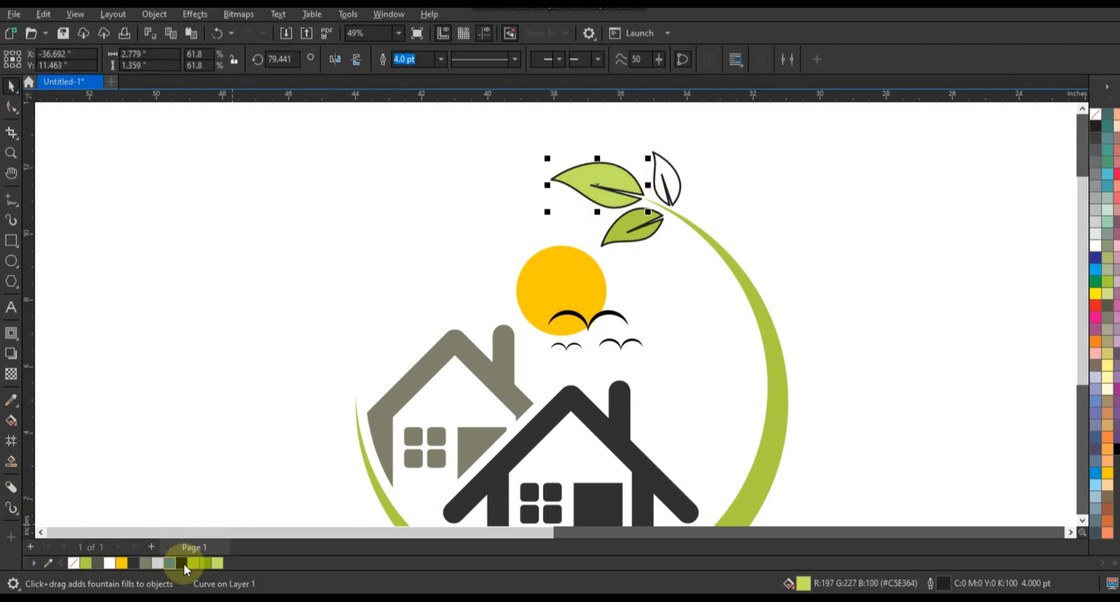
{"action": "key", "text": "Tab"}
{"action": "left_click", "coordinate": [217, 563]}
- Select the whole logo and remove the outlines so the three leaves have none
{"action": "scroll", "coordinate": [493, 249], "scroll_direction": "down", "scroll_amount": 1}
{"action": "scroll", "coordinate": [494, 249], "scroll_direction": "down", "scroll_amount": 1}
{"action": "left_click_drag", "start_coordinate": [375, 150], "coordinate": [702, 454]}
{"action": "right_click", "coordinate": [1095, 114]}
{"action": "left_click", "coordinate": [785, 239]}
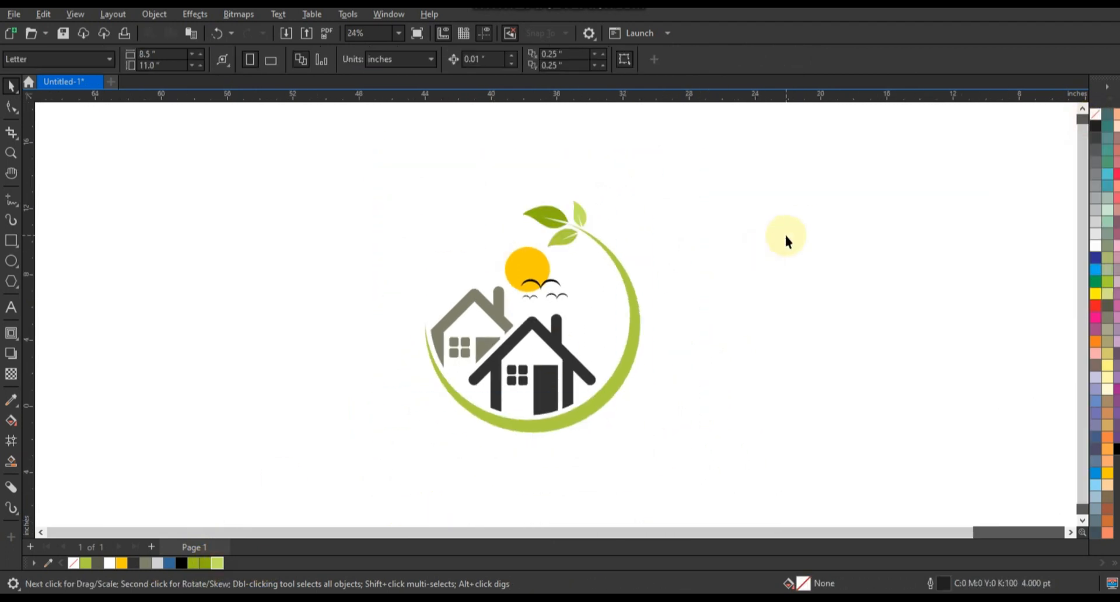
- Add the artistic text "REAL ESTATE" beside the logo and set its font to Bebas Neue
{"action": "left_click", "coordinate": [10, 308]}
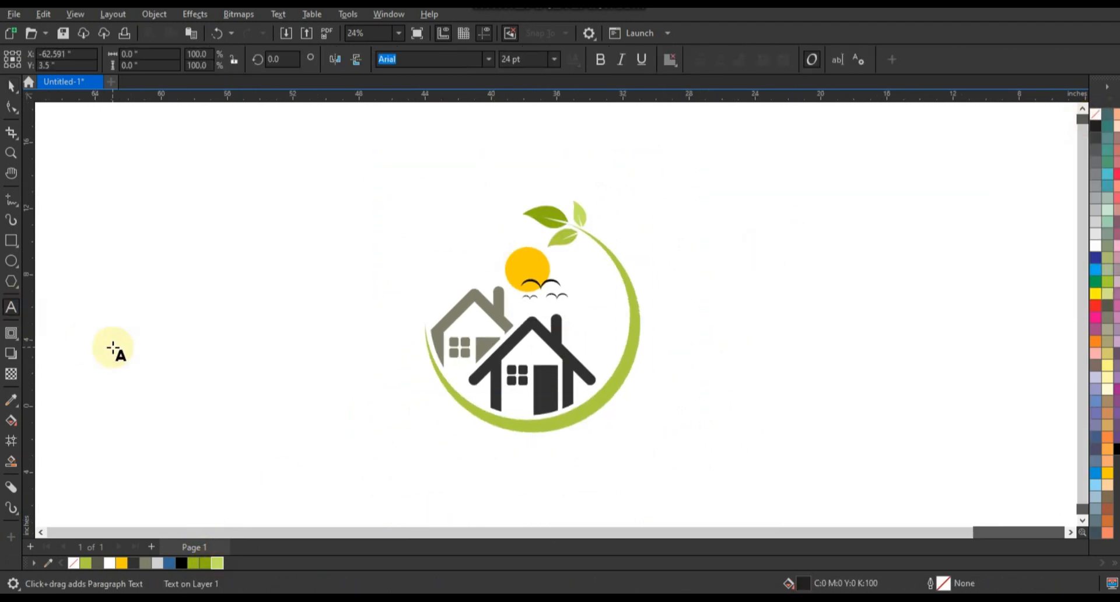
{"action": "left_click", "coordinate": [112, 347]}
{"action": "type", "text": "real e"}
{"action": "key", "text": "BackSpace"}
{"action": "key", "text": "BackSpace"}
{"action": "key", "text": "BackSpace"}
{"action": "key", "text": "BackSpace"}
{"action": "key", "text": "BackSpace"}
{"action": "key", "text": "BackSpace"}
{"action": "type", "text": "REAL ESTATE"}
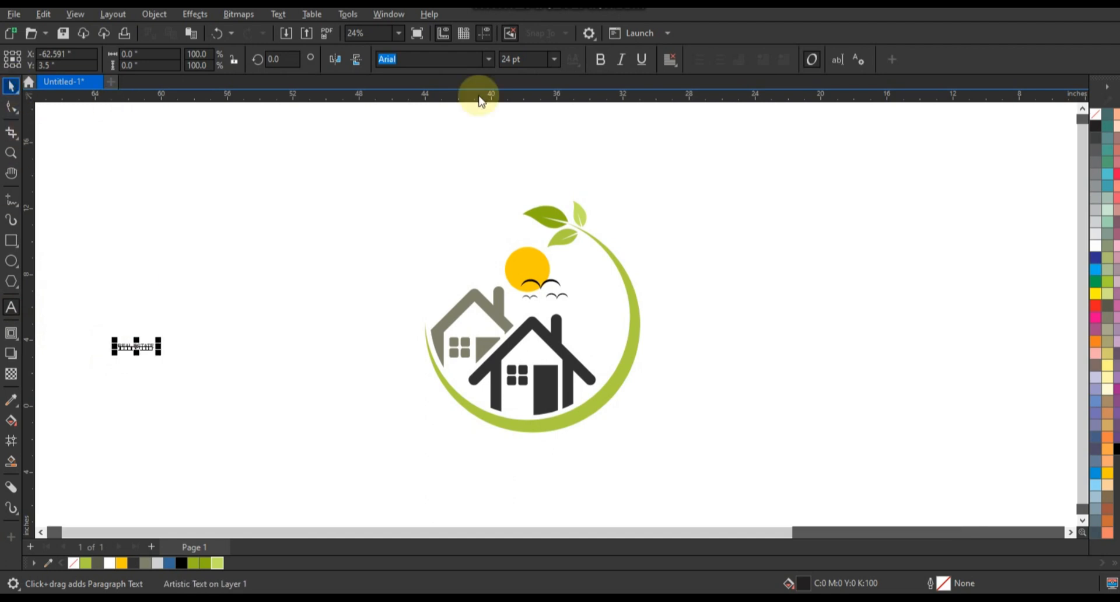
{"action": "key", "text": "ctrl+space"}
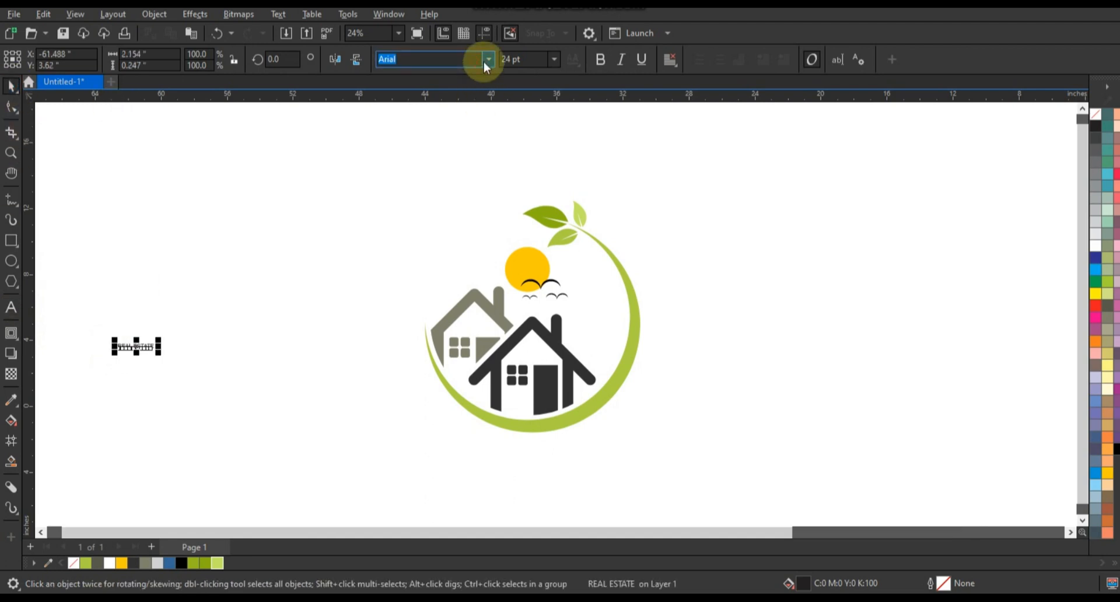
{"action": "left_click", "coordinate": [488, 59]}
{"action": "left_click", "coordinate": [456, 102]}
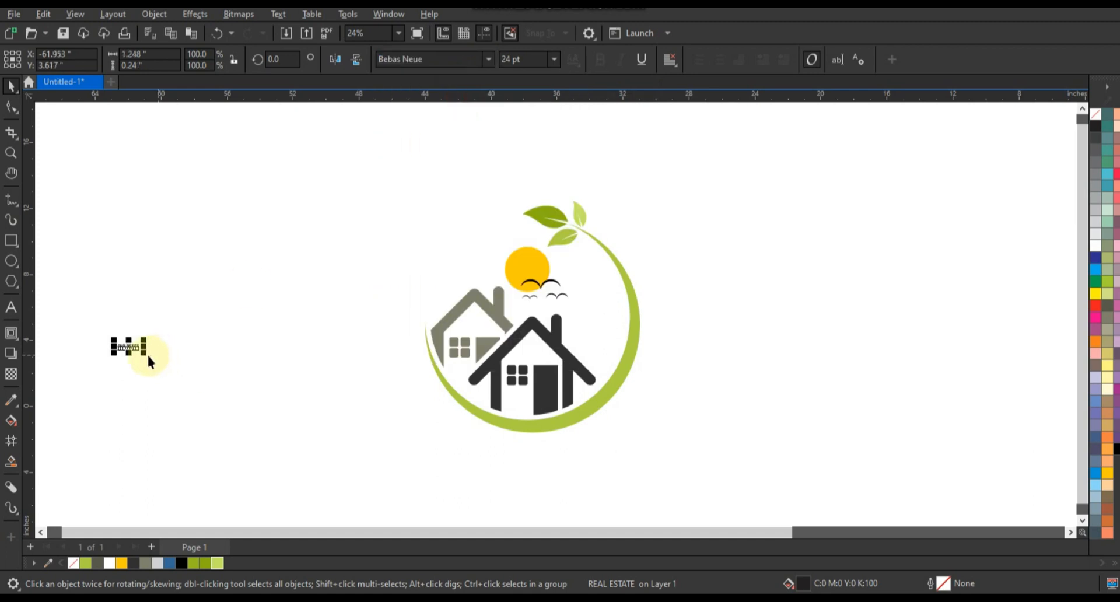
- Enlarge the "REAL ESTATE" text to about the crescent's width, center it below the logo and fill it with the front house's dark gray
{"action": "left_click_drag", "start_coordinate": [159, 354], "coordinate": [295, 445]}
{"action": "left_click_drag", "start_coordinate": [270, 362], "coordinate": [646, 488]}
{"action": "left_click", "coordinate": [129, 559]}
{"action": "scroll", "coordinate": [698, 382], "scroll_direction": "down", "scroll_amount": 1}
{"action": "left_click", "coordinate": [698, 383]}
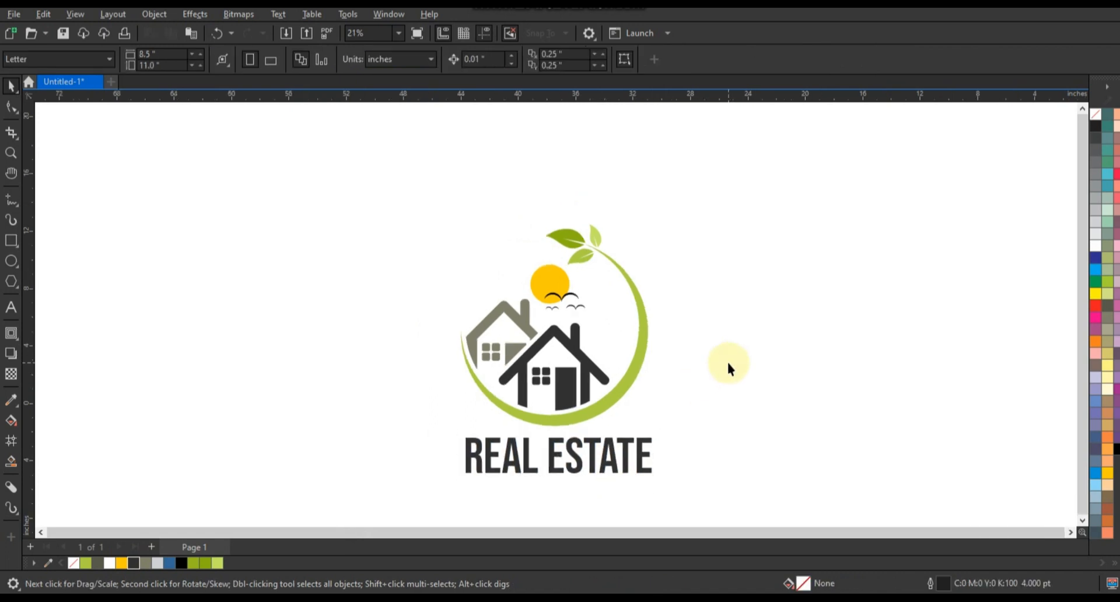
{"action": "left_click", "coordinate": [11, 153]}
{"action": "scroll", "coordinate": [803, 506], "scroll_direction": "up", "scroll_amount": 2}
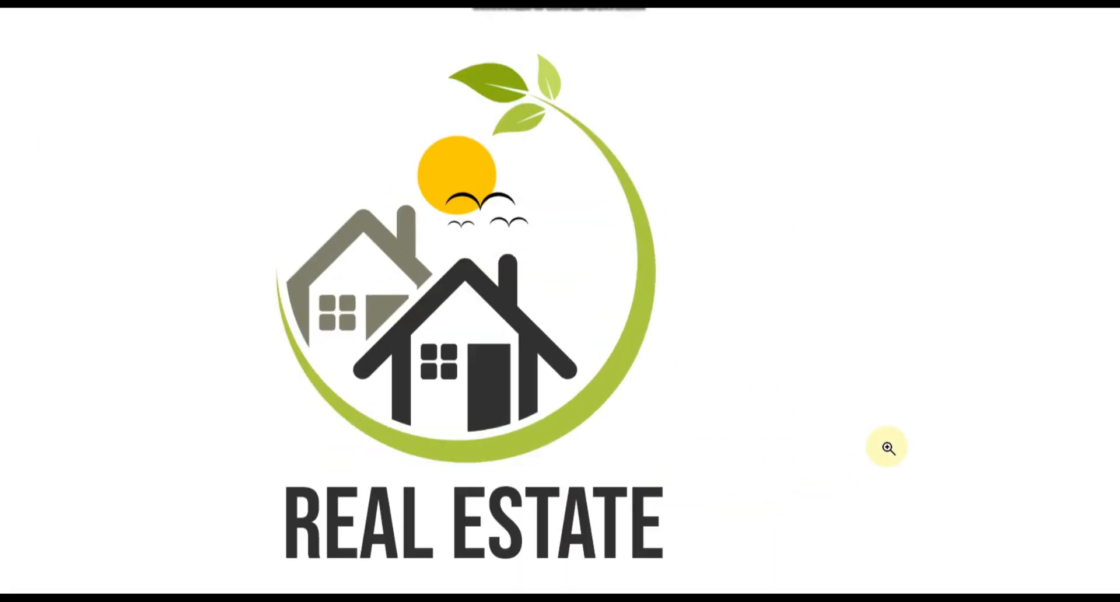